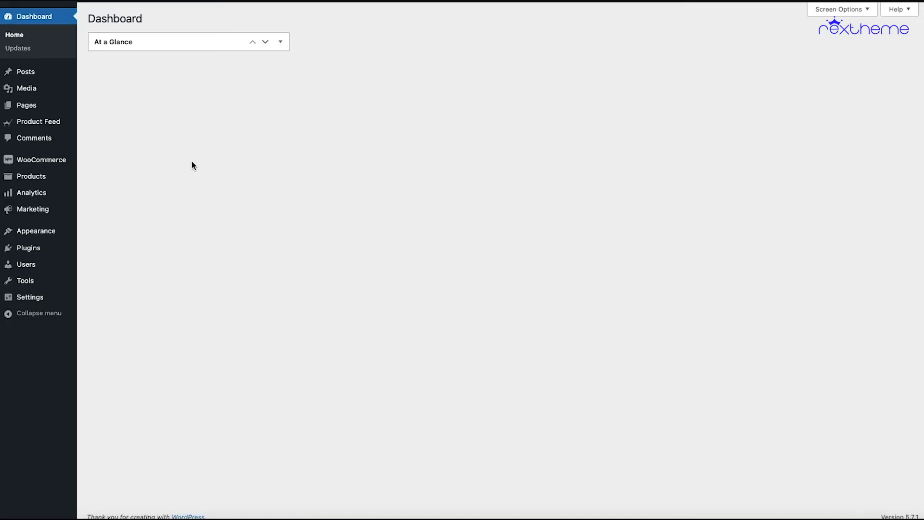
- In the Product Feed settings, find the Trovaprezzi merchant by searching for "trovapr" and enable it
mouse_move(45, 127)
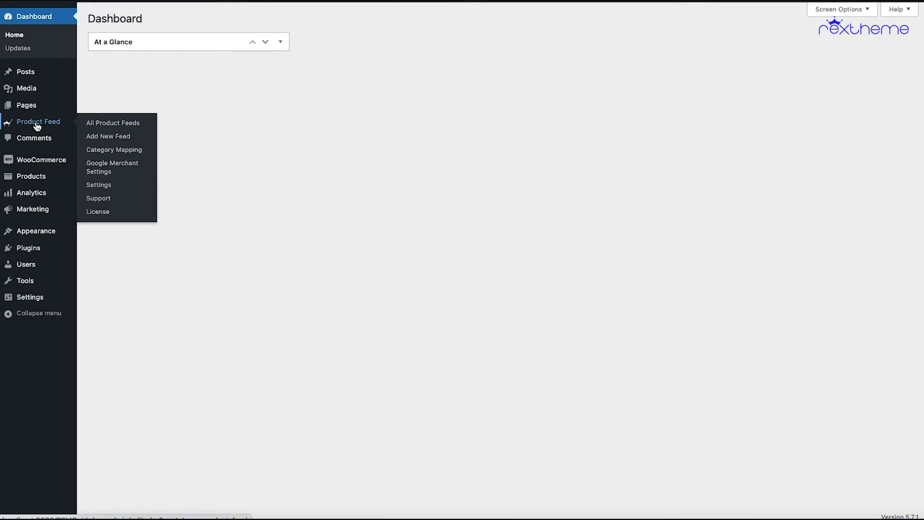
click(106, 187)
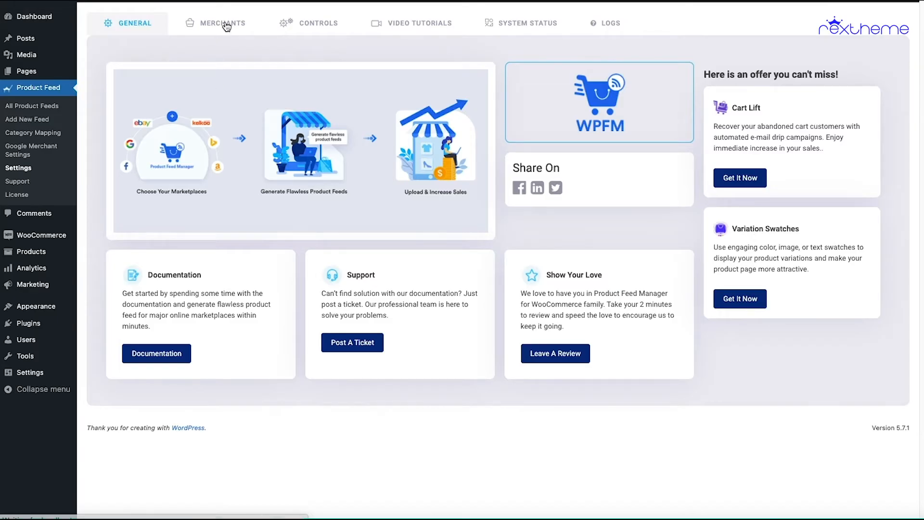
click(227, 27)
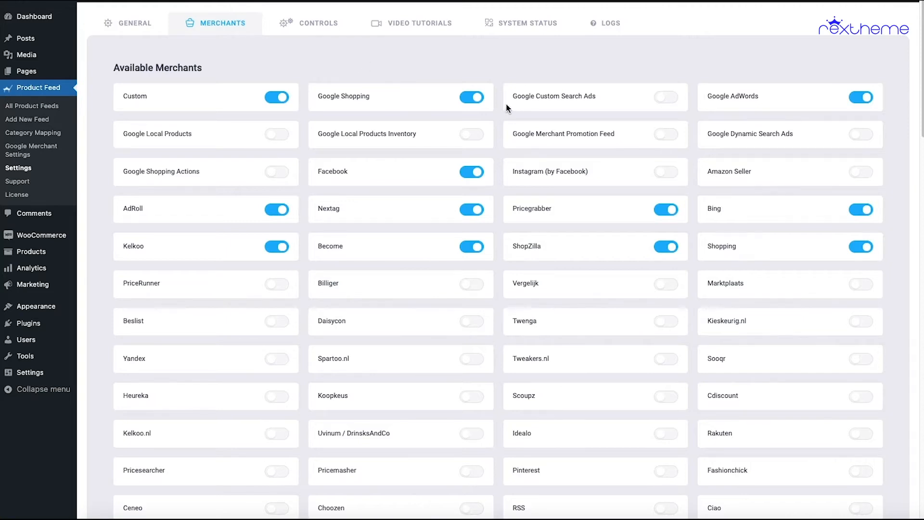
key(ctrl+f)
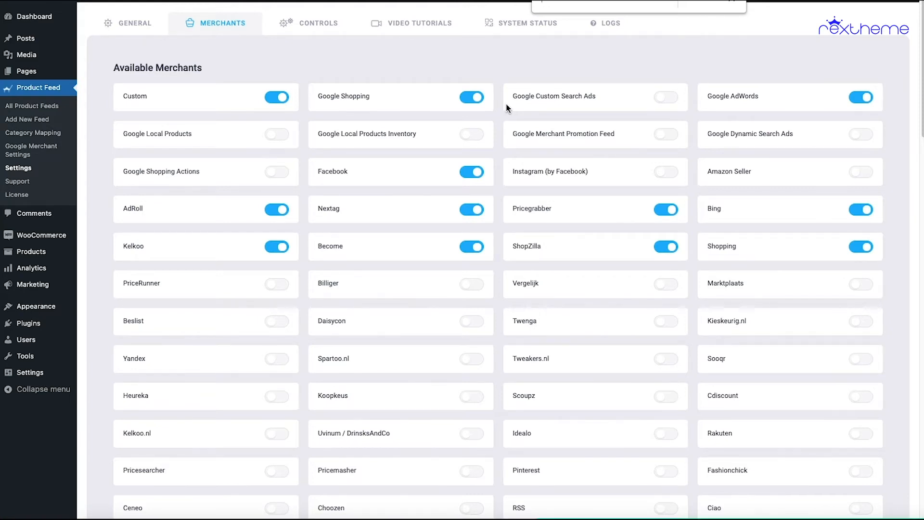
text(trovapr)
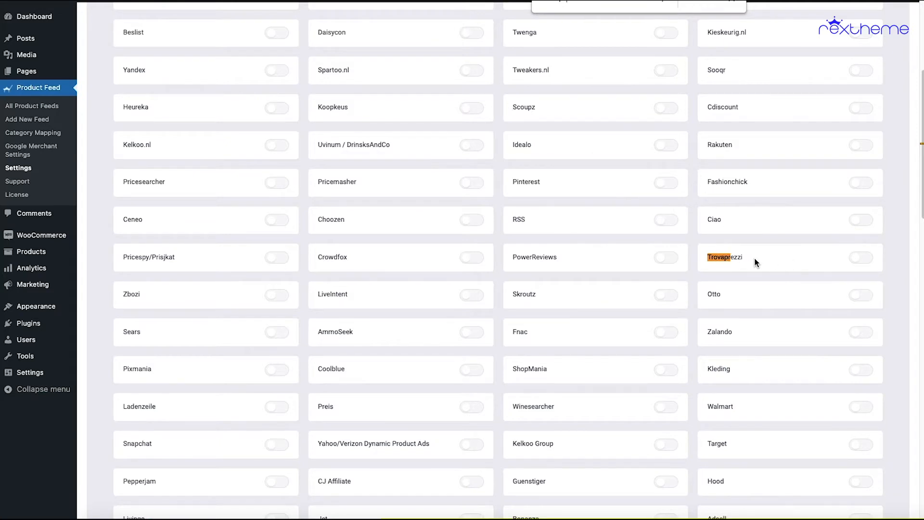
click(864, 259)
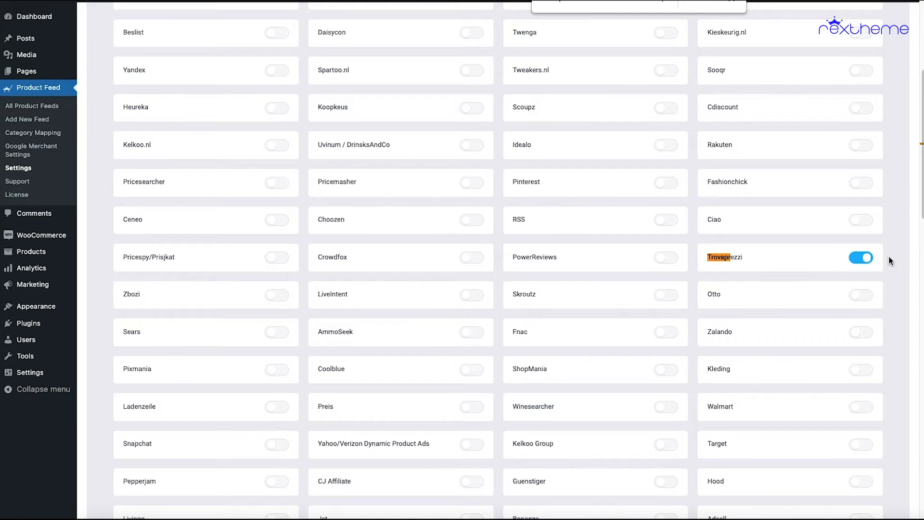
- Purge the WPFM cache in the Product Feed control settings
scroll(889, 256, up, 6)
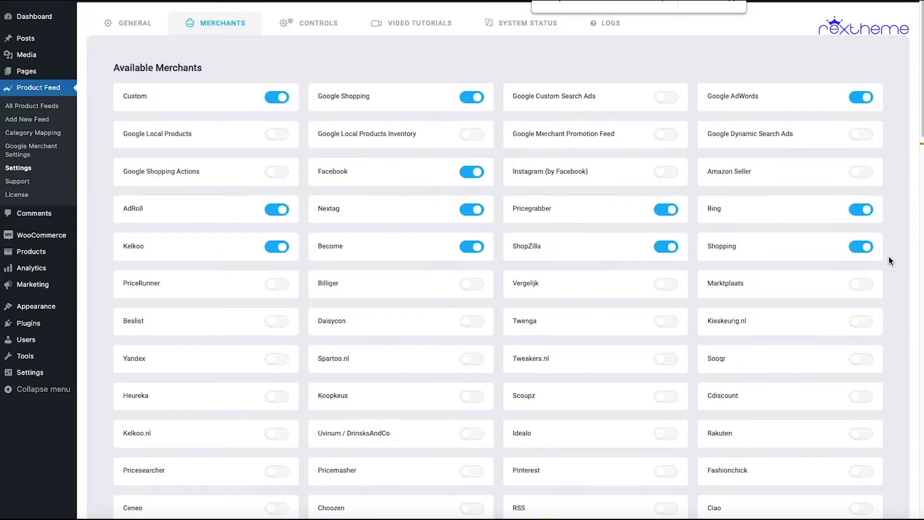
click(313, 20)
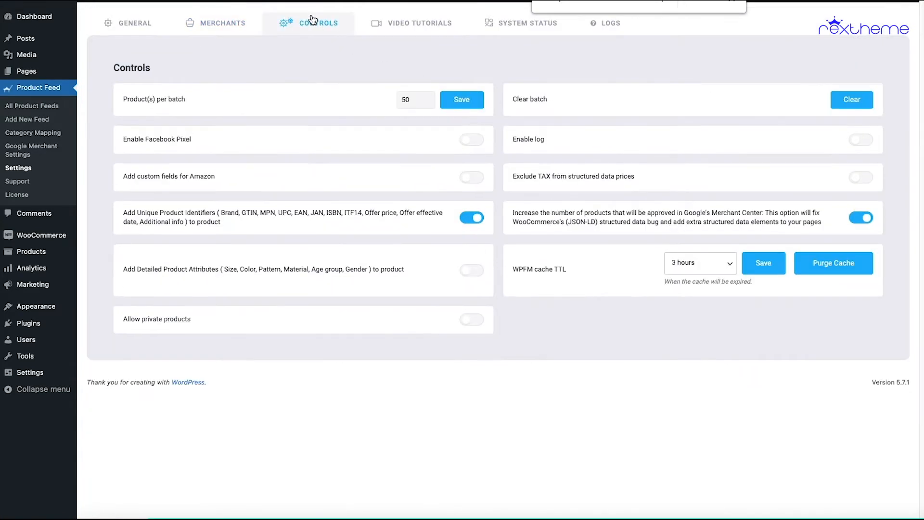
click(819, 264)
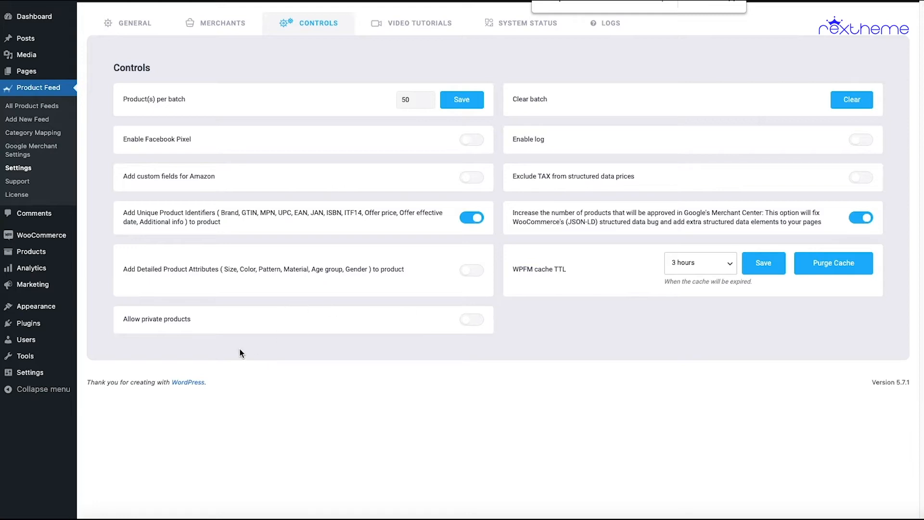
- Start a new product feed and title it "Trorva1"
click(48, 123)
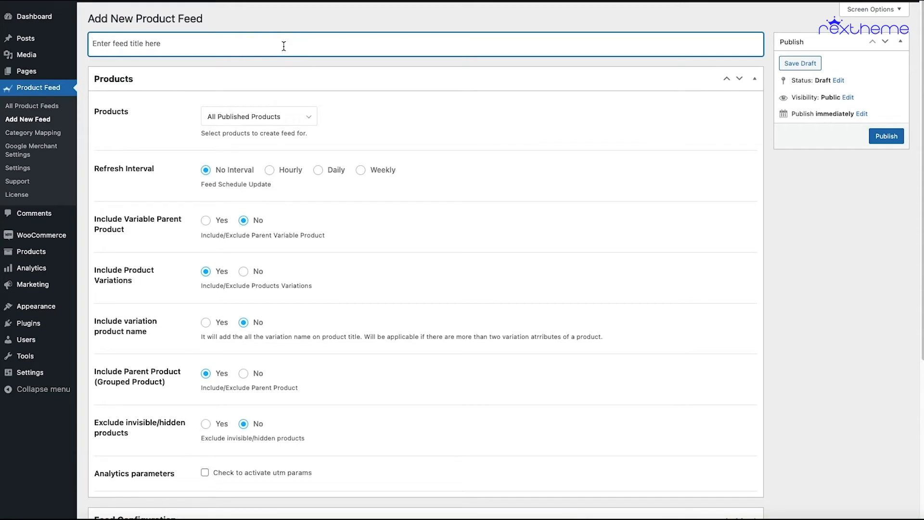
text(Trorva1)
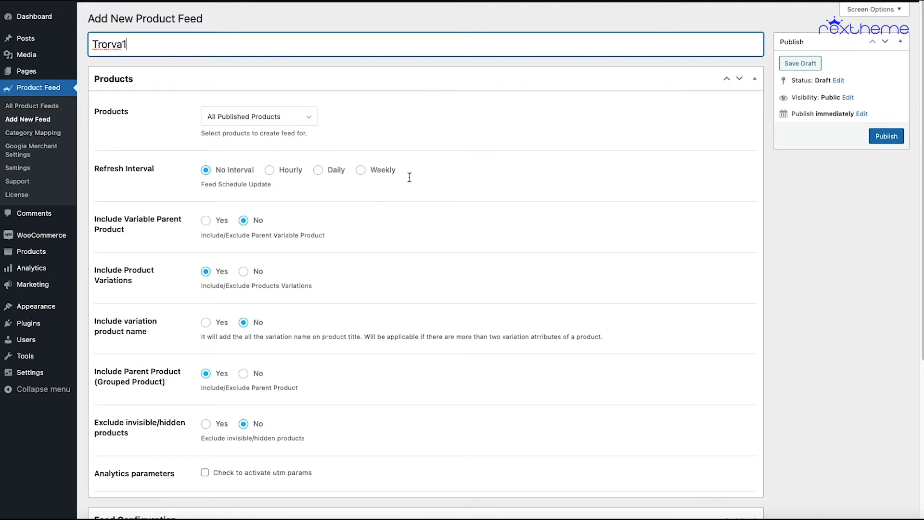
click(426, 125)
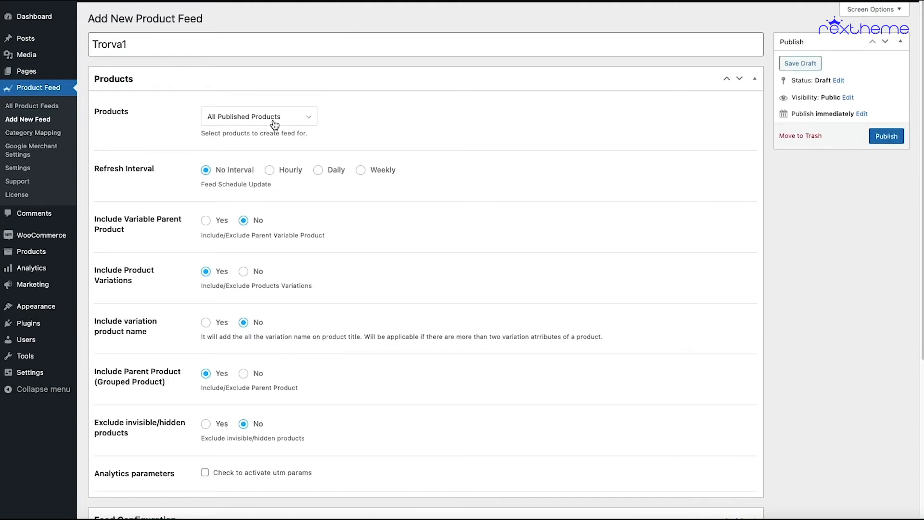
- Examine the feed's product filter choices and its refresh interval, variation, parent product, hidden product and analytics options
click(304, 122)
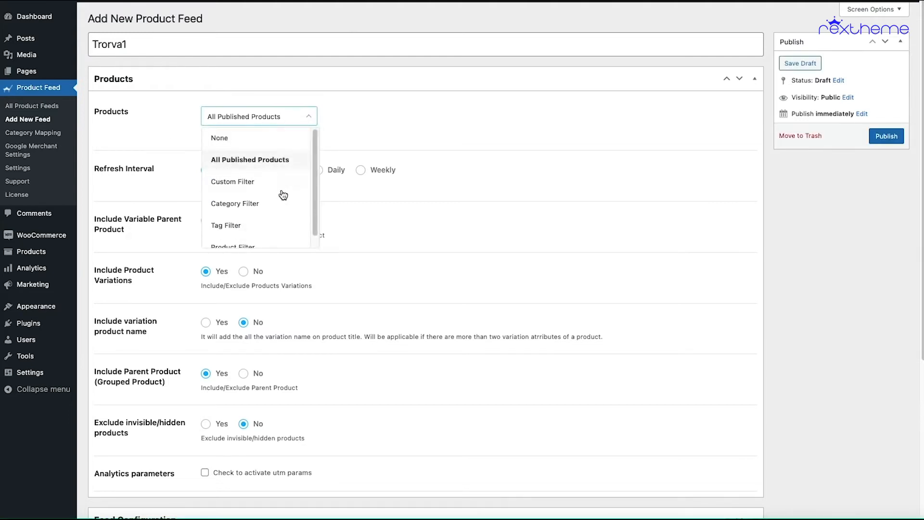
click(387, 119)
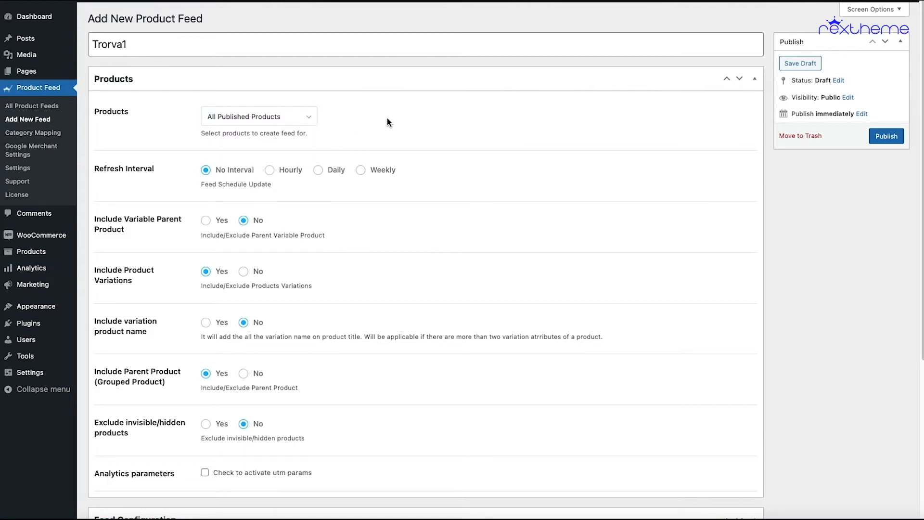
scroll(387, 122, down, 1)
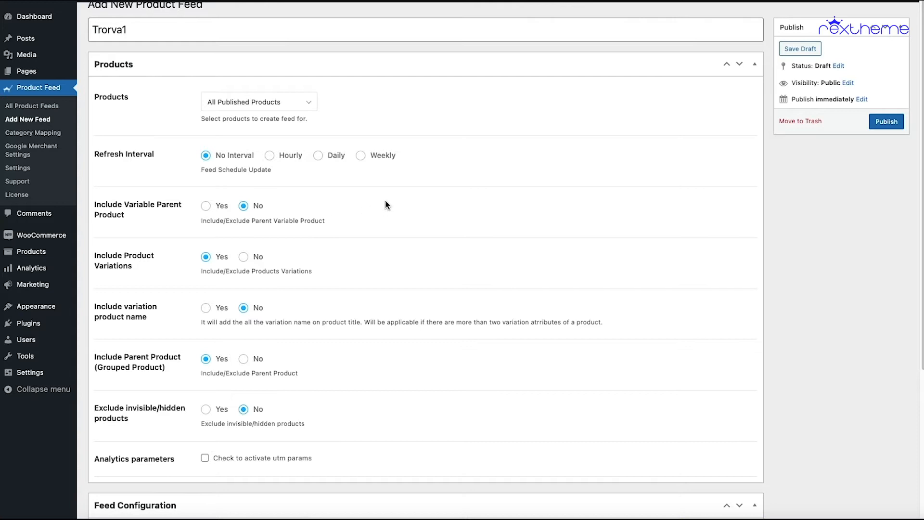
scroll(384, 202, down, 1)
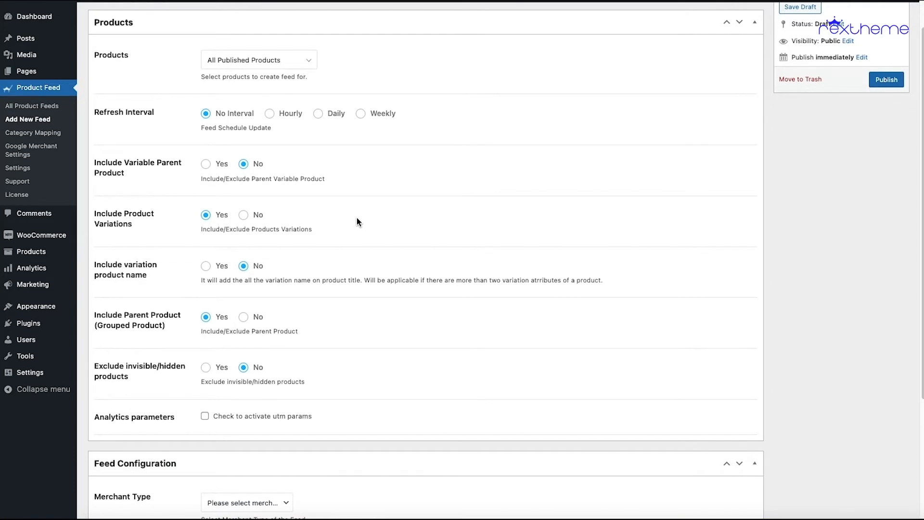
scroll(356, 217, down, 3)
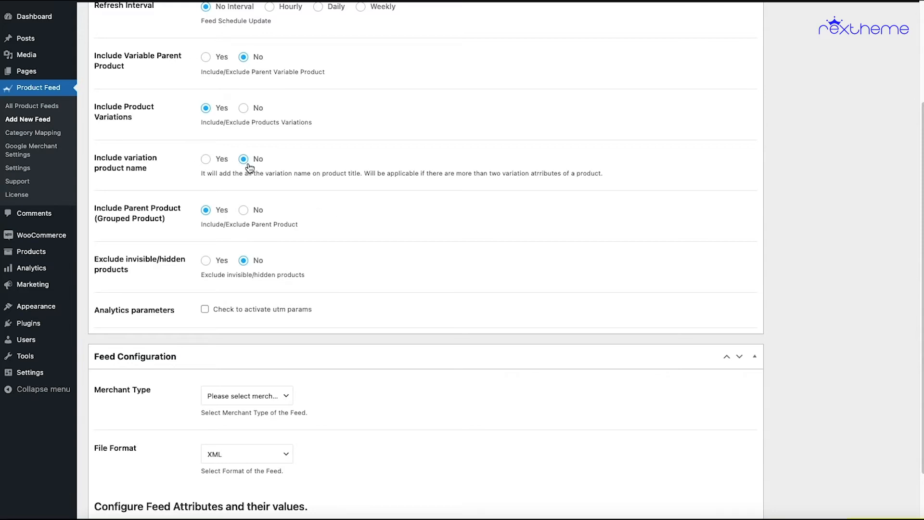
scroll(322, 209, down, 1)
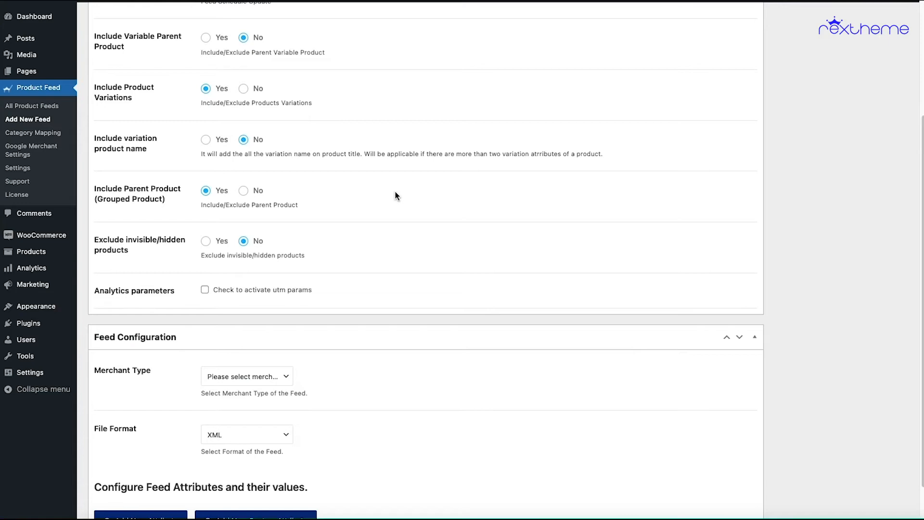
scroll(395, 194, down, 3)
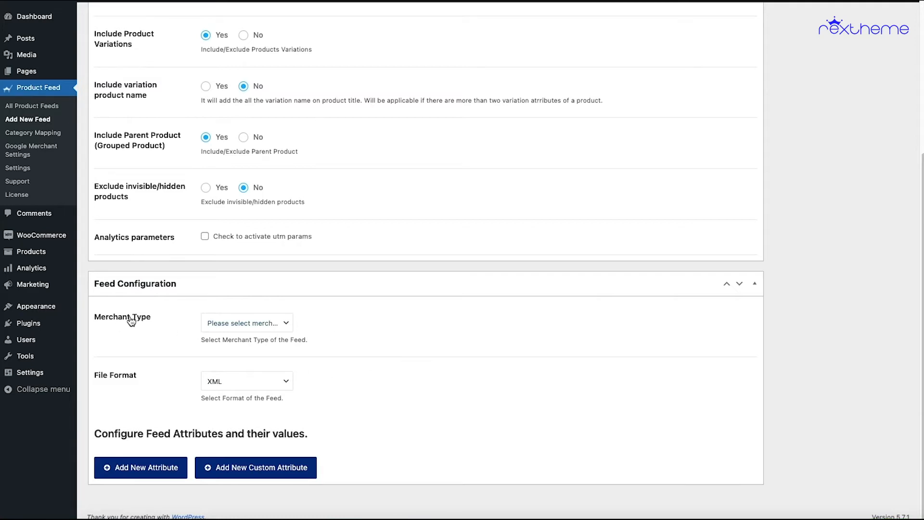
- Set the feed's merchant type to Trovaprezzi and review the attribute rows in the feed configuration
click(247, 324)
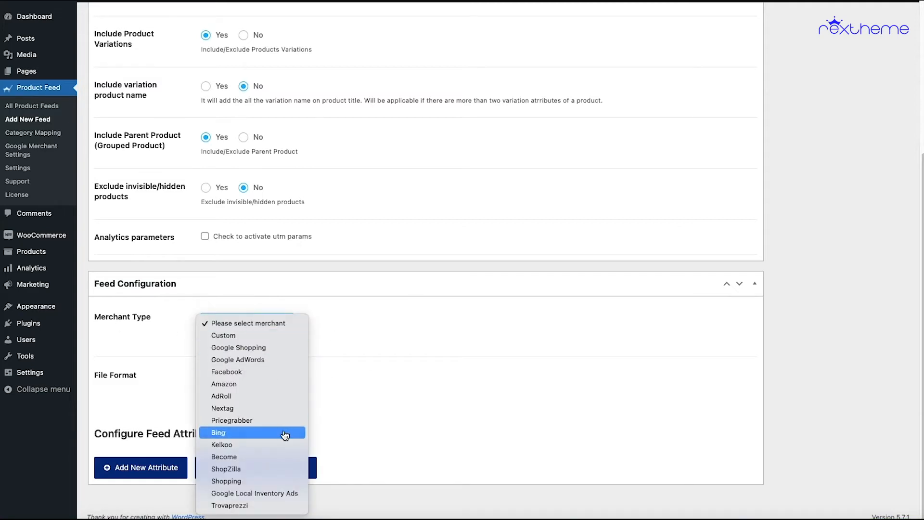
click(250, 505)
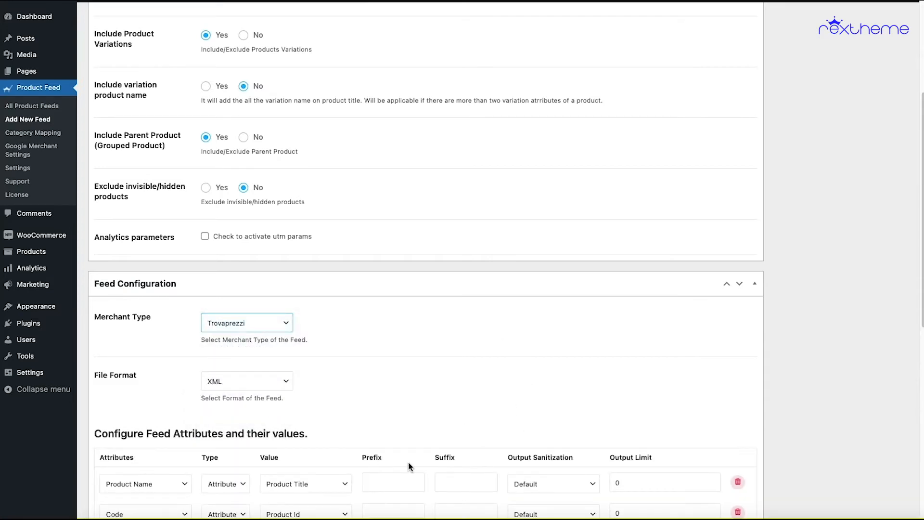
scroll(411, 391, down, 8)
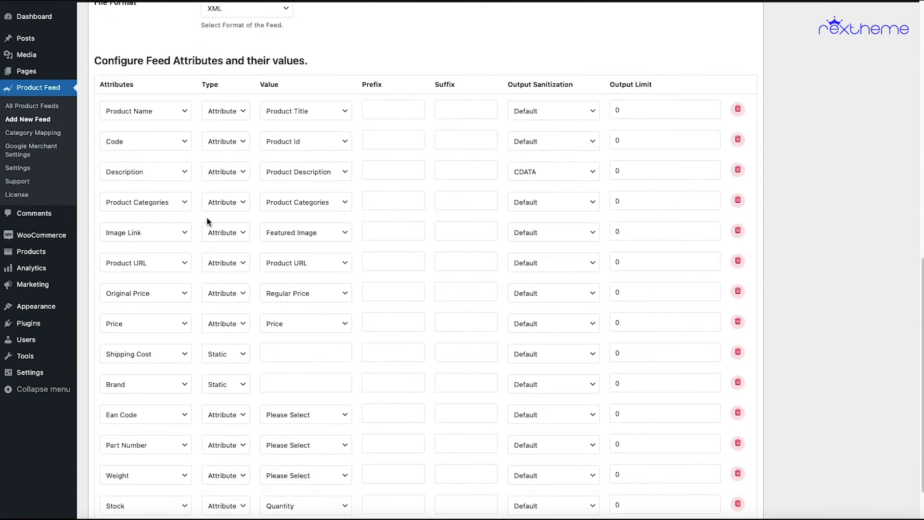
scroll(236, 352, down, 1)
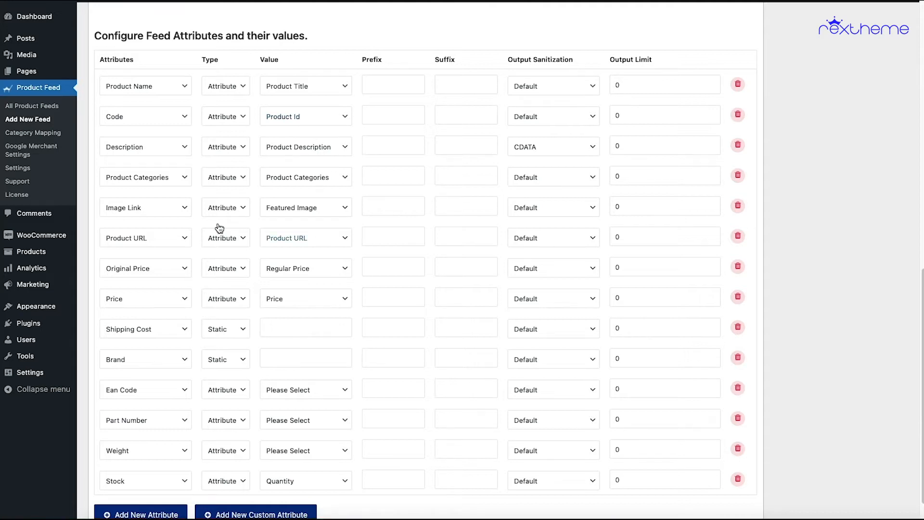
scroll(438, 243, down, 1)
scroll(439, 243, down, 3)
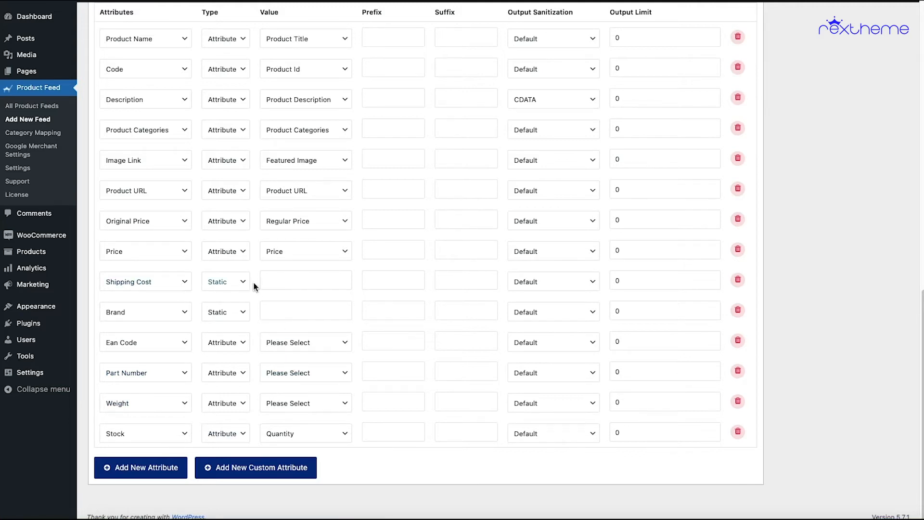
- Give the Shipping Cost attribute a static value of 0
click(296, 282)
text(0)
click(360, 279)
click(240, 287)
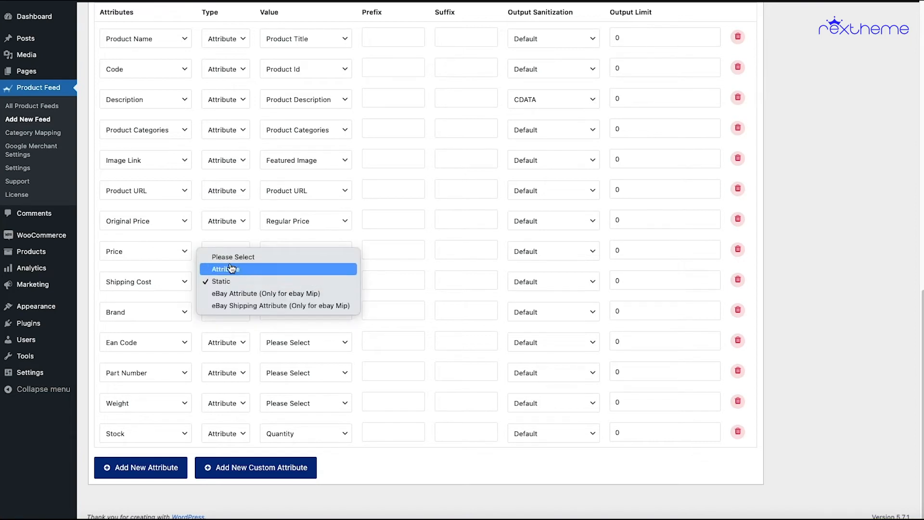
click(303, 285)
click(297, 284)
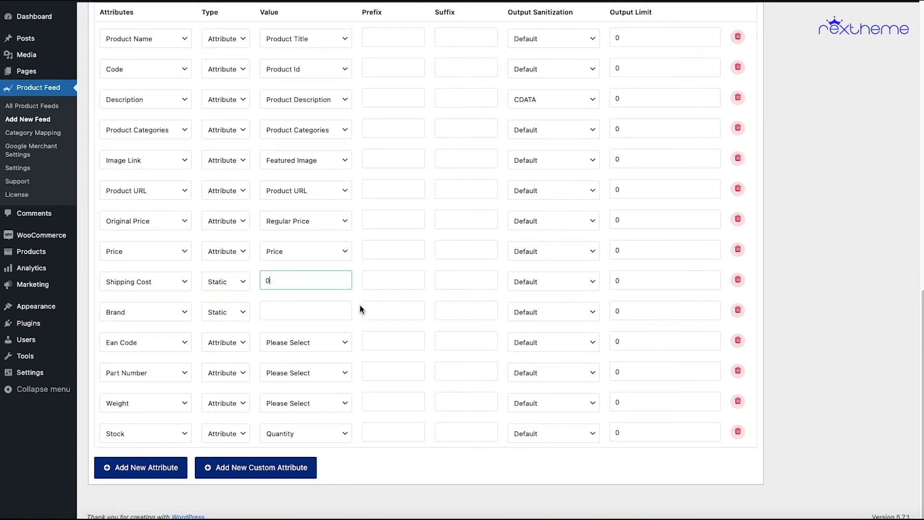
- Give the Brand attribute the static value "RexTheme"
click(272, 313)
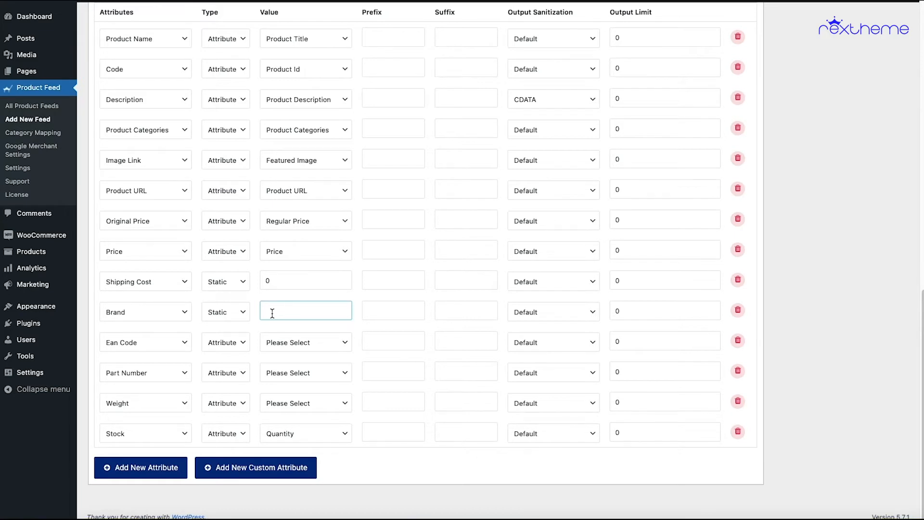
text(RexTheme)
click(359, 330)
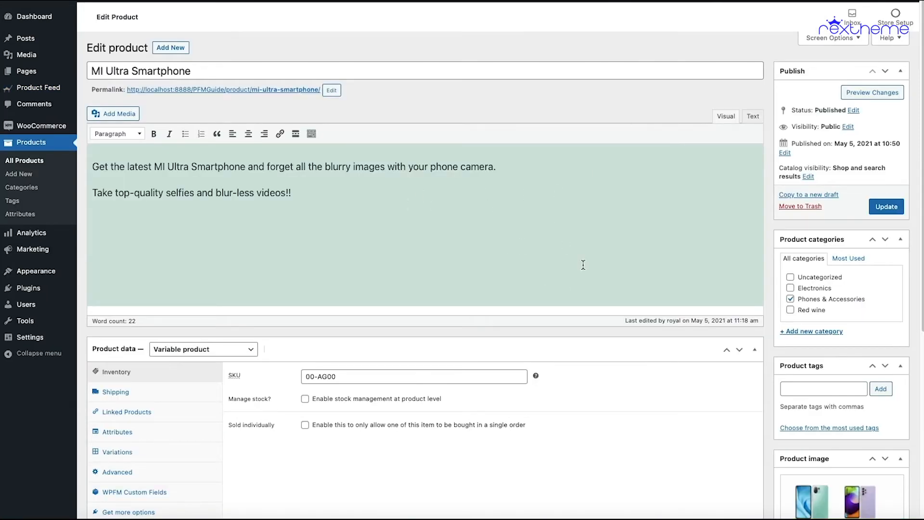
- Examine the MI Ultra Smartphone's WPFM custom fields and the Grass Green variation's unique product identifiers, especially the EAN
scroll(530, 264, down, 3)
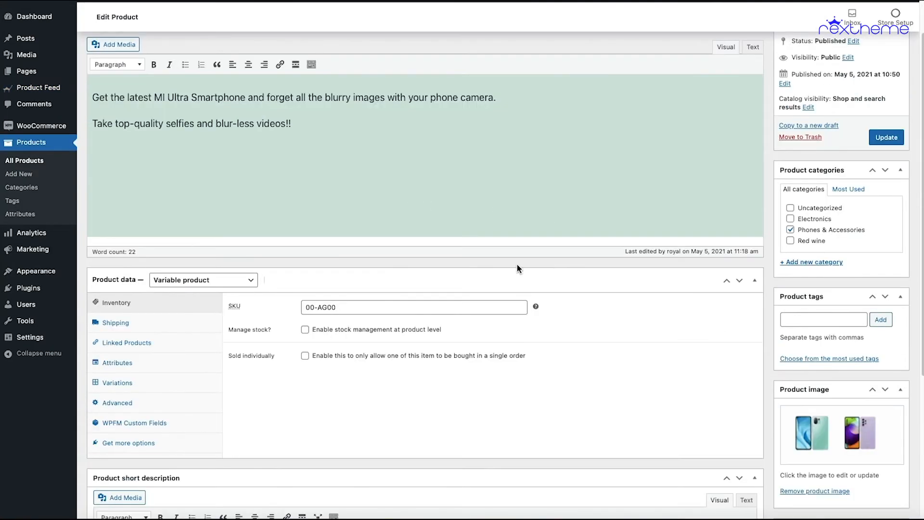
scroll(380, 296, down, 5)
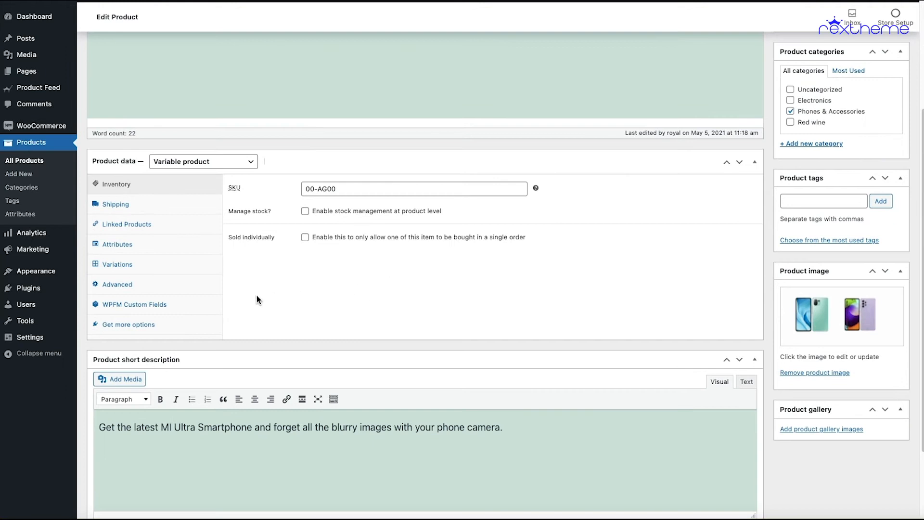
click(111, 311)
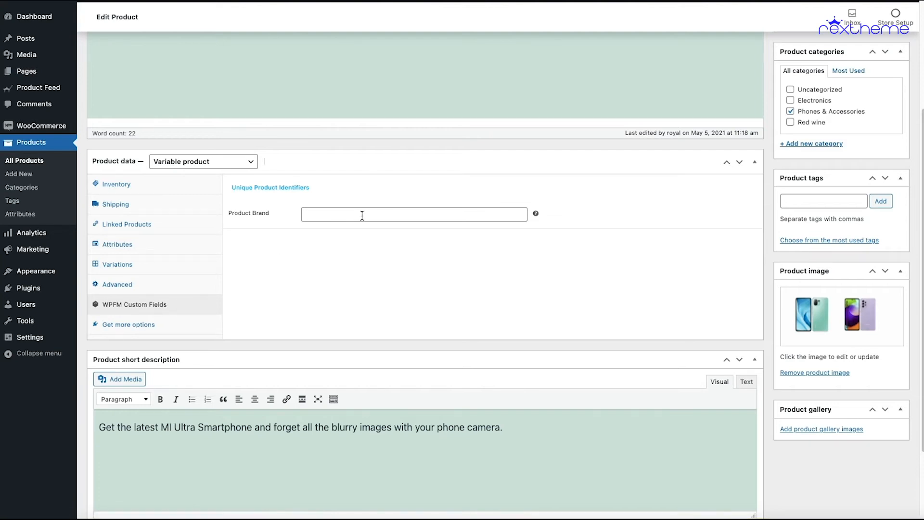
click(130, 270)
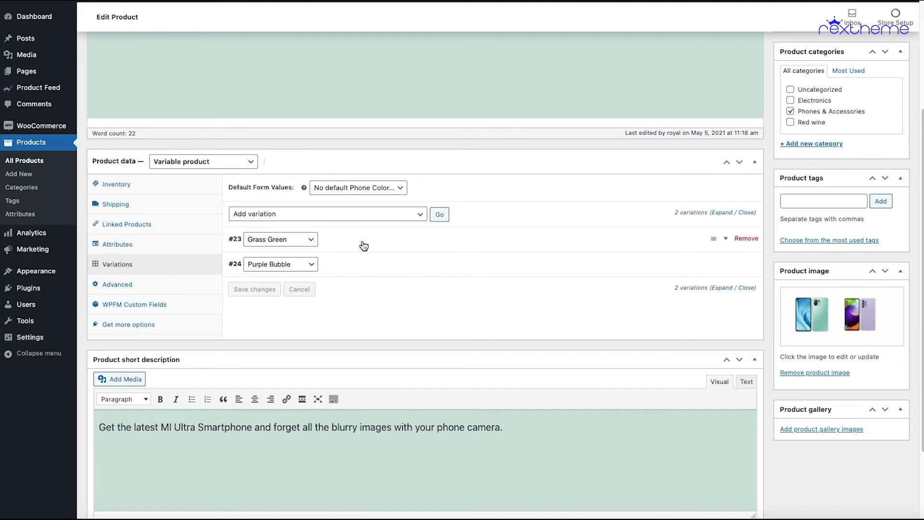
click(364, 246)
scroll(394, 295, down, 9)
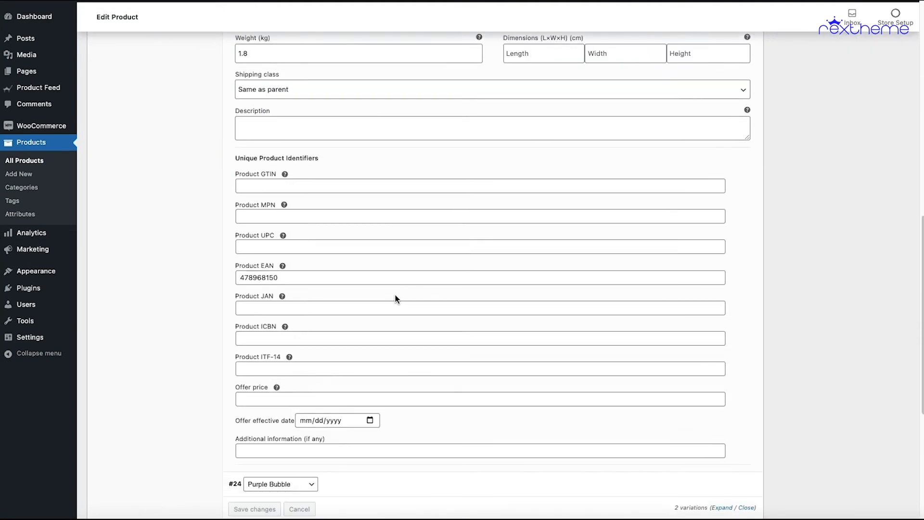
scroll(395, 298, down, 1)
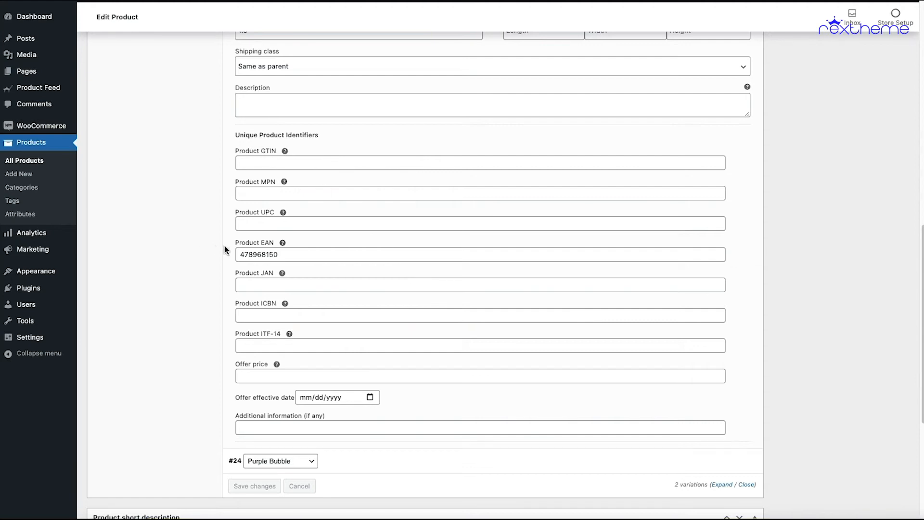
drag(278, 254, 226, 255)
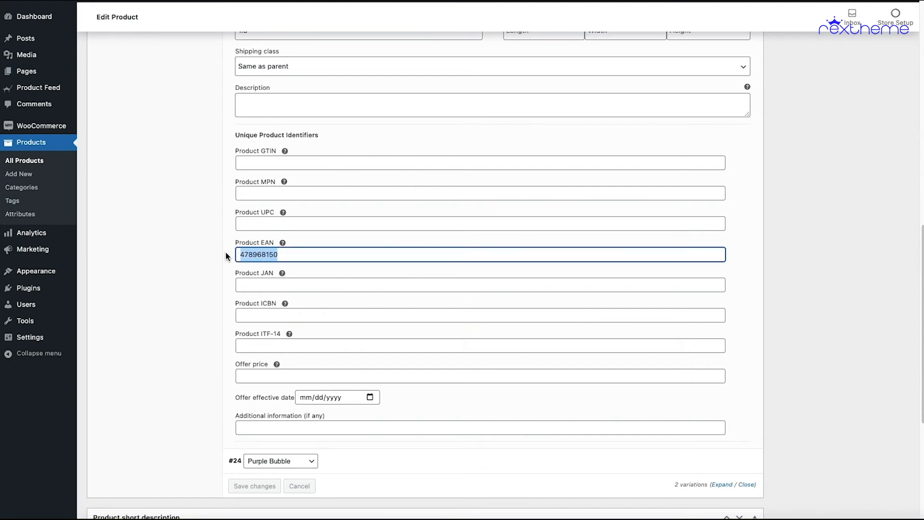
click(315, 253)
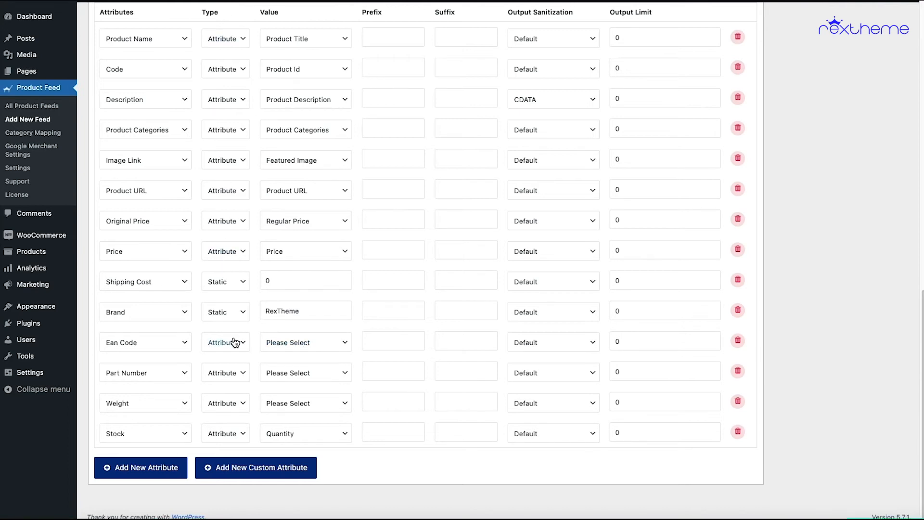
- Map the Ean Code attribute to the "wpfm product ean" value
click(331, 349)
scroll(393, 396, down, 15)
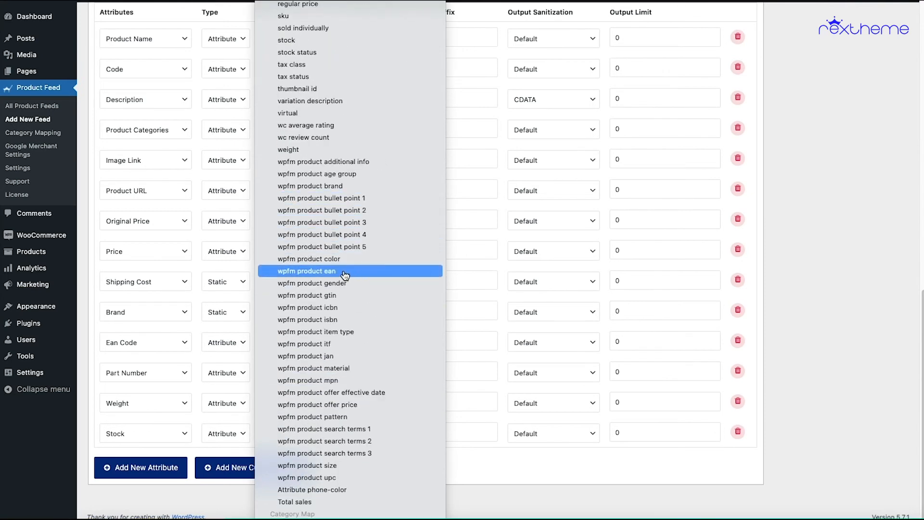
click(374, 276)
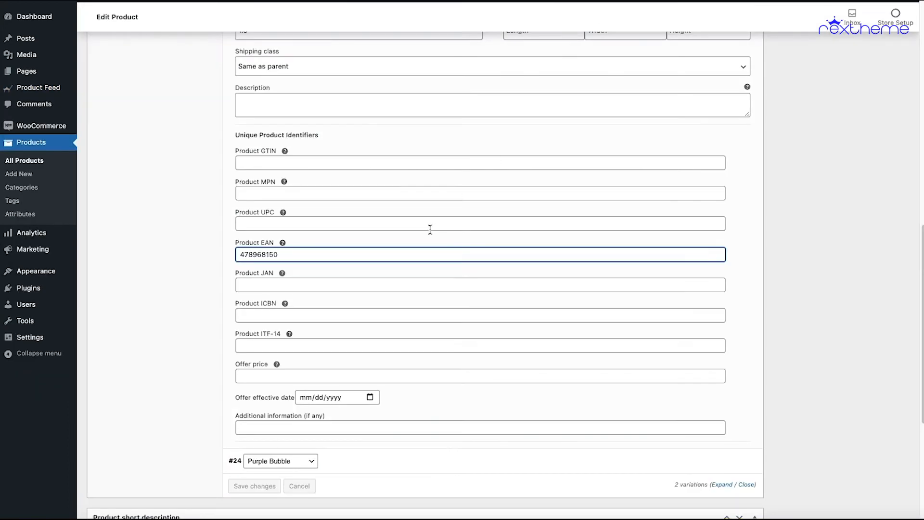
- Examine the Product EAN among the Grass Green variation's unique product identifiers on the smartphone's edit page
scroll(430, 229, up, 15)
scroll(257, 205, down, 9)
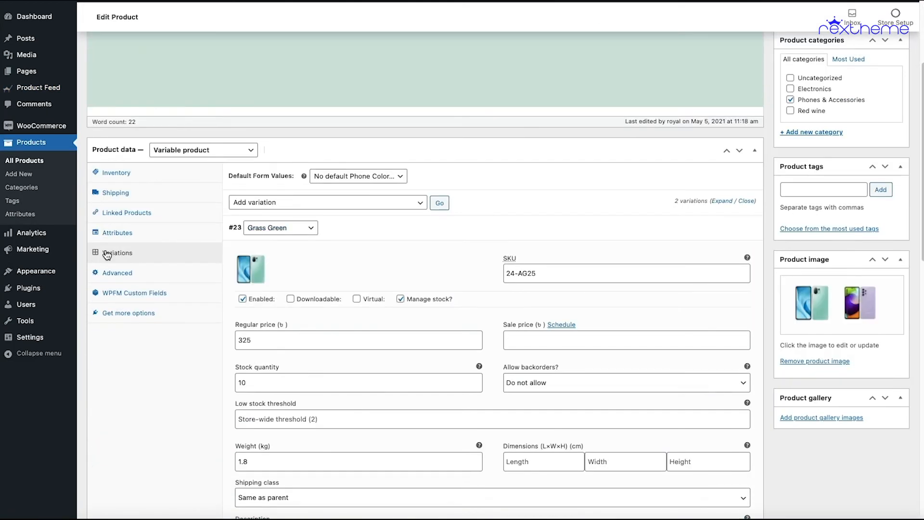
scroll(301, 280, down, 3)
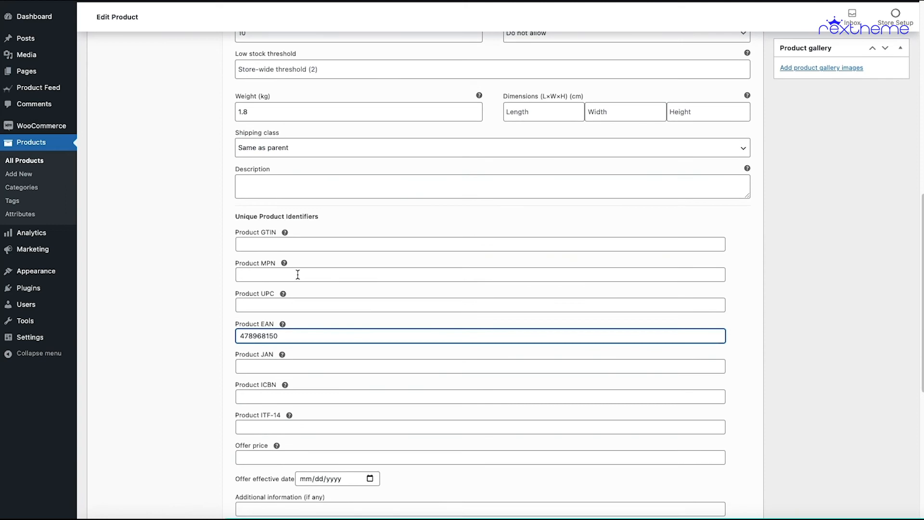
scroll(306, 278, down, 2)
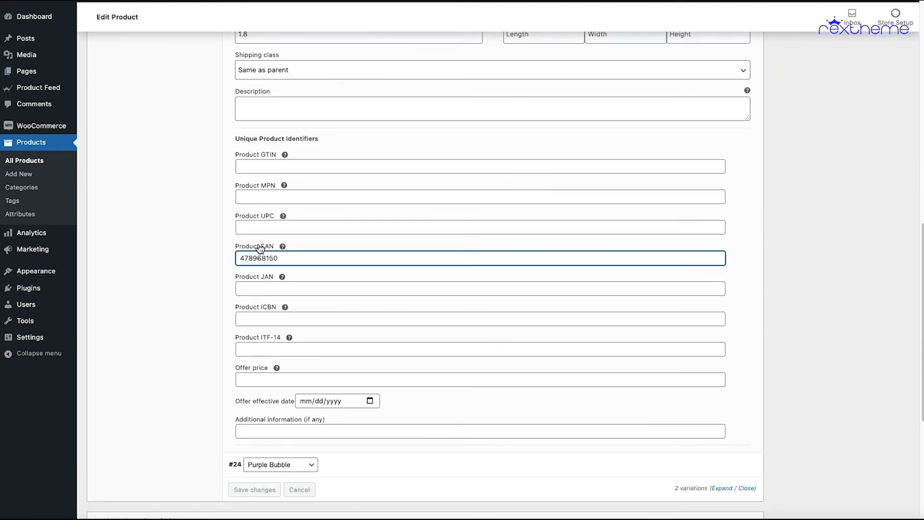
drag(243, 259, 288, 260)
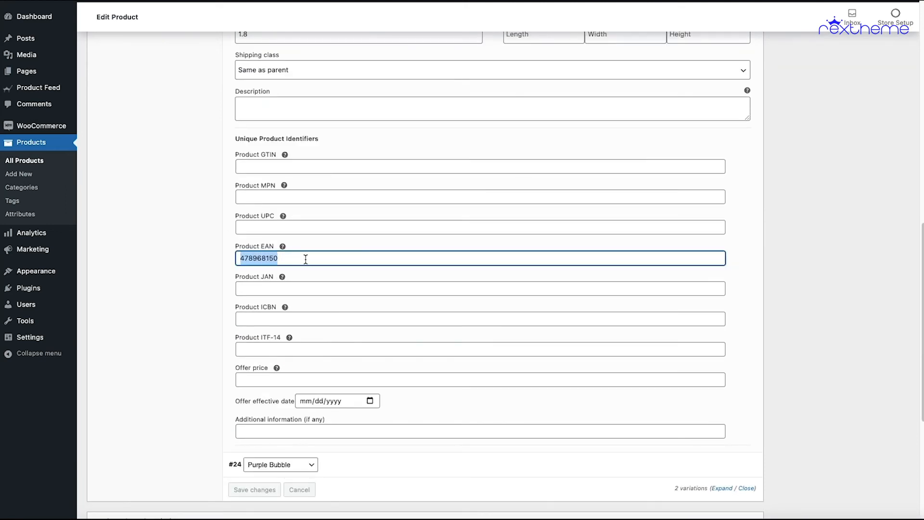
click(310, 259)
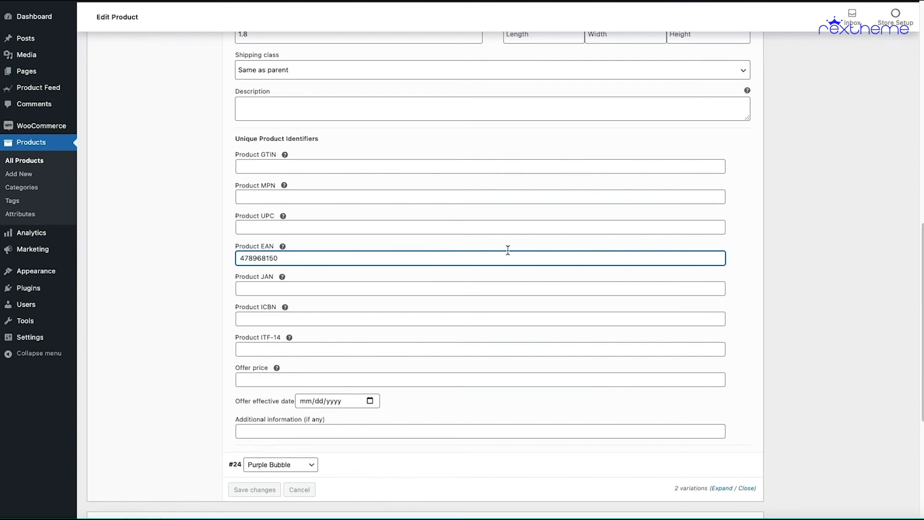
- Expand the smartphone's Purple Bubble variation and examine its Product EAN
scroll(508, 255, down, 5)
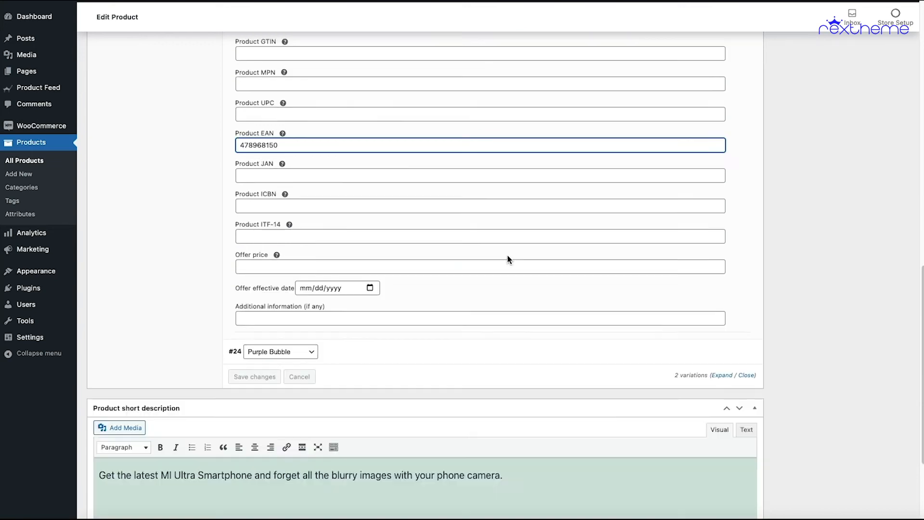
click(359, 235)
scroll(359, 235, down, 10)
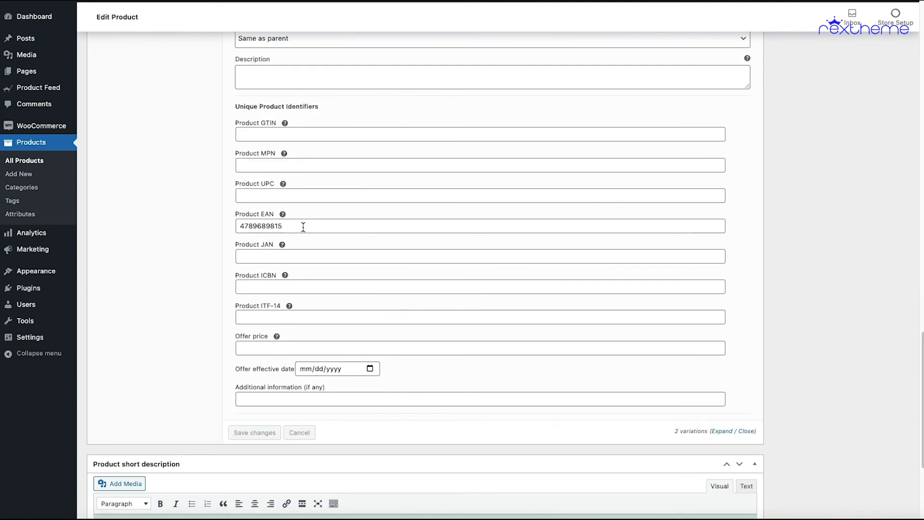
drag(304, 227, 212, 226)
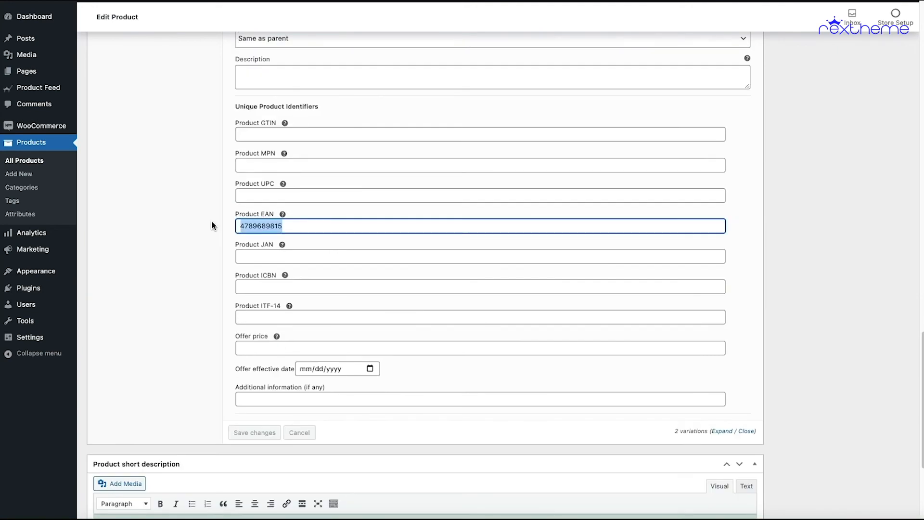
click(801, 260)
scroll(802, 260, up, 1)
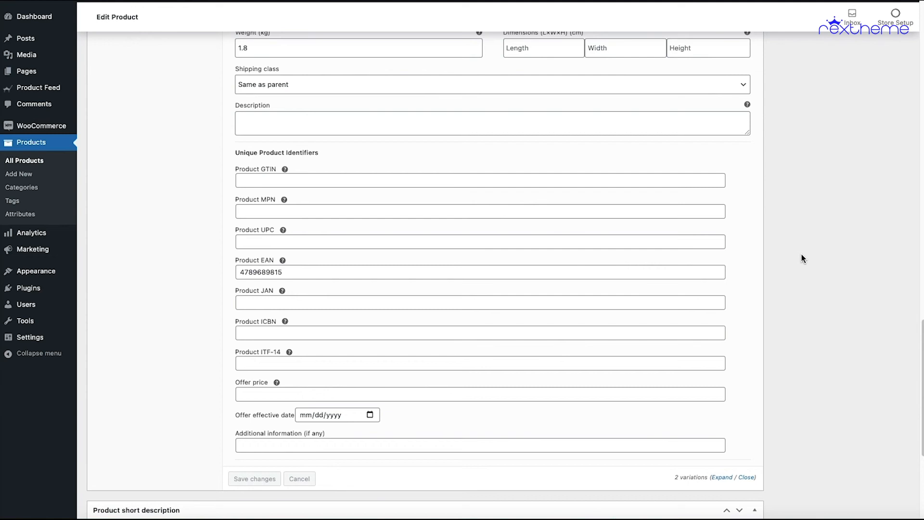
scroll(802, 253, up, 2)
scroll(802, 254, down, 6)
scroll(801, 253, up, 10)
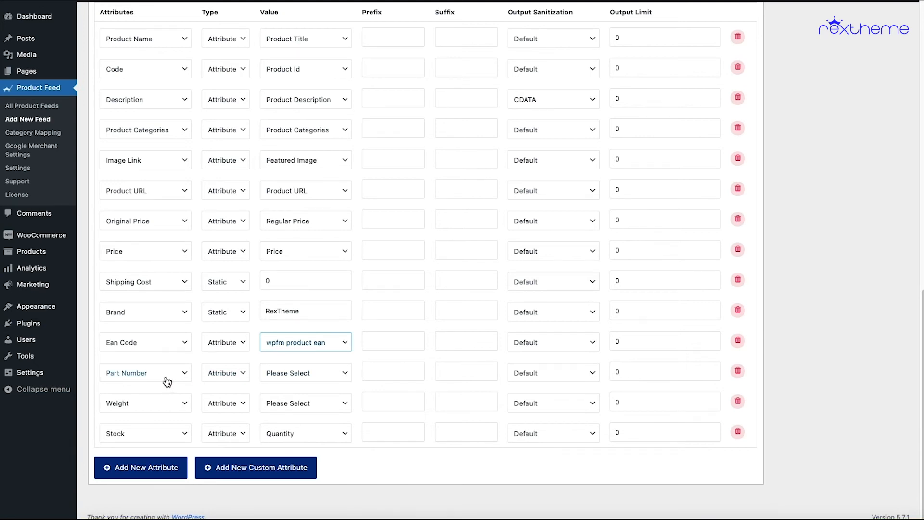
- Map the Part Number attribute to the SKU value and check the Grass Green variation's SKU
click(281, 378)
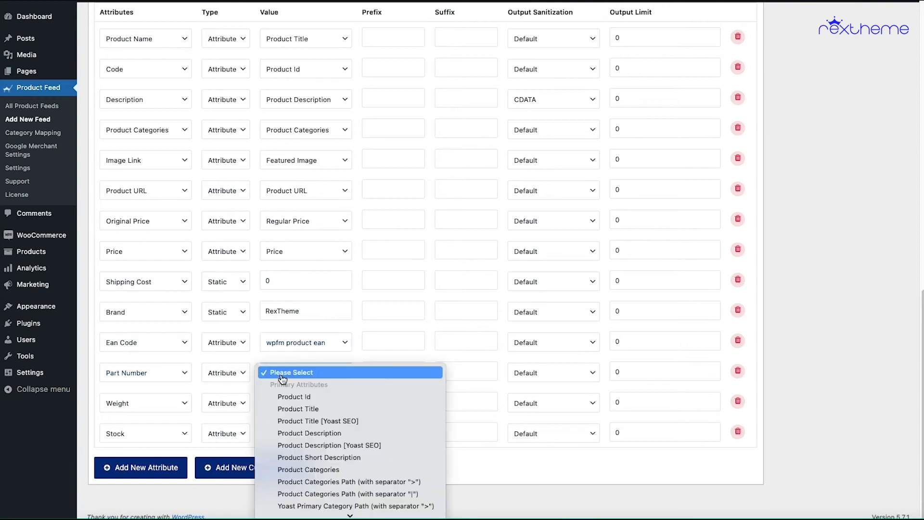
scroll(354, 406, down, 5)
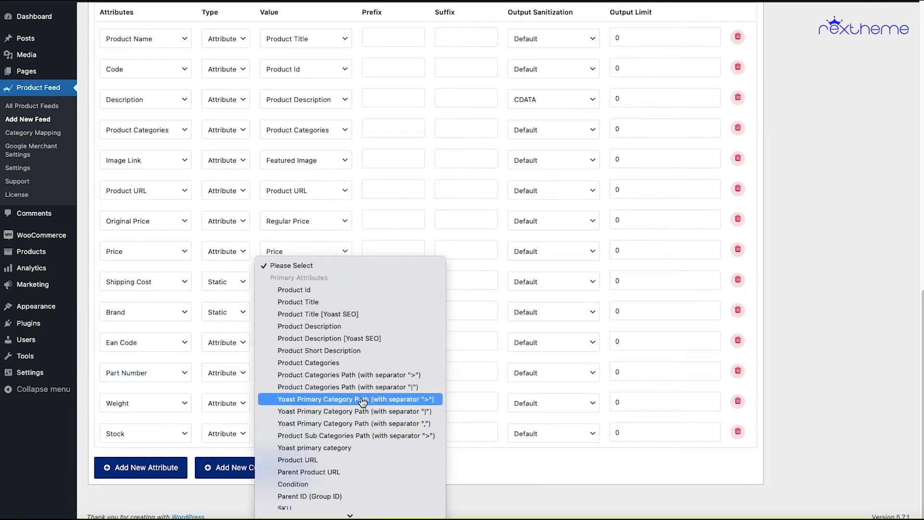
scroll(362, 400, down, 2)
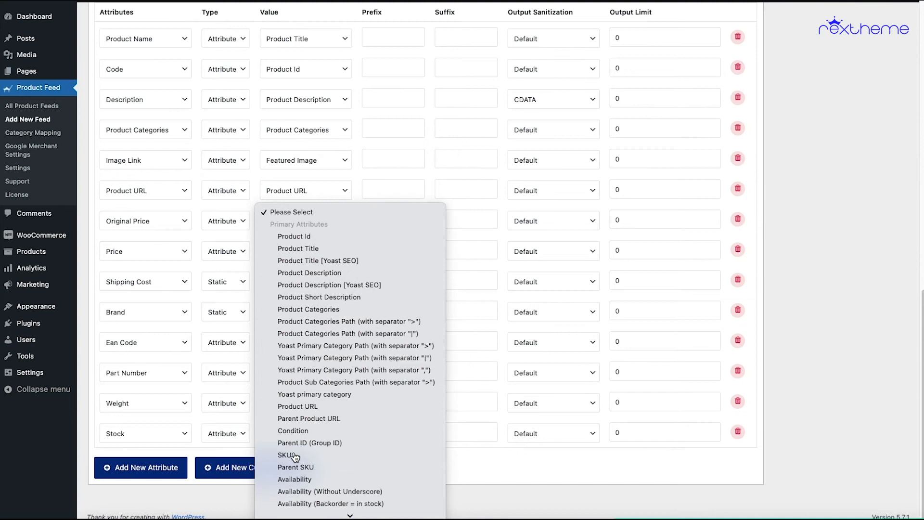
click(289, 445)
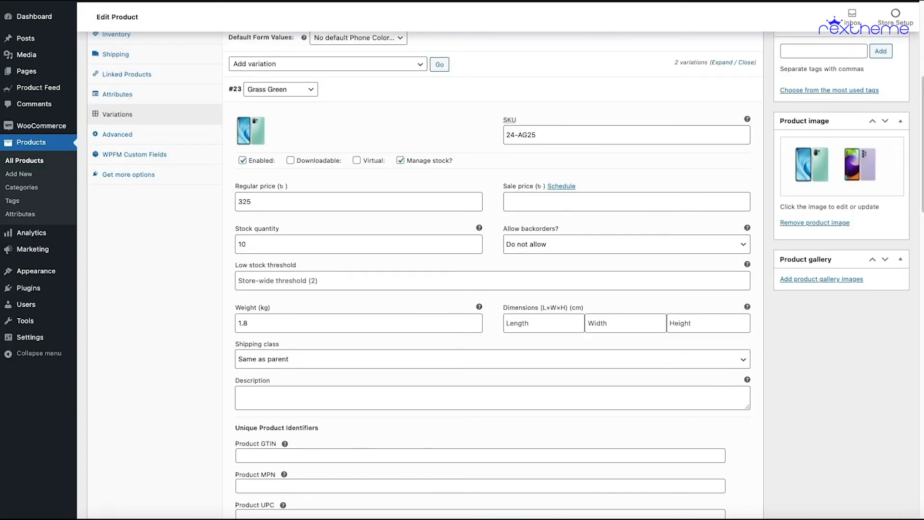
scroll(342, 241, up, 1)
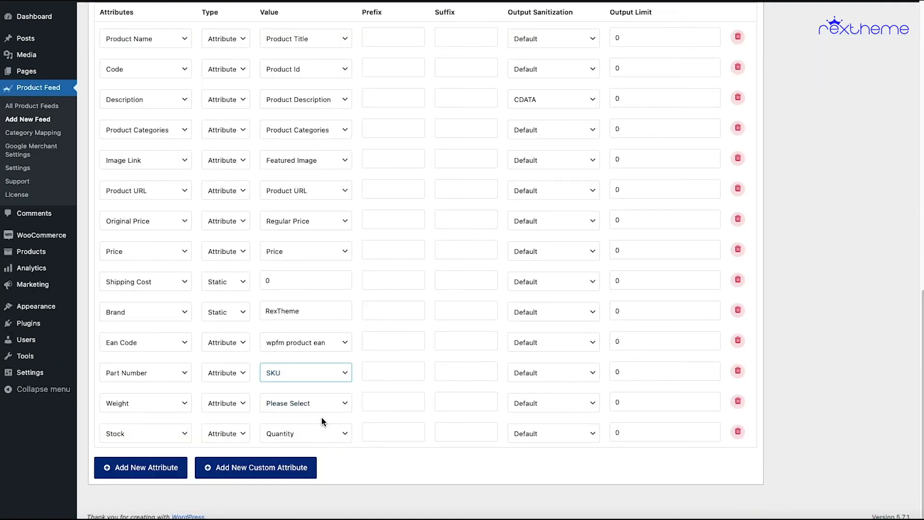
- Map the feed's Weight attribute to the Weight value
click(295, 403)
scroll(327, 414, down, 10)
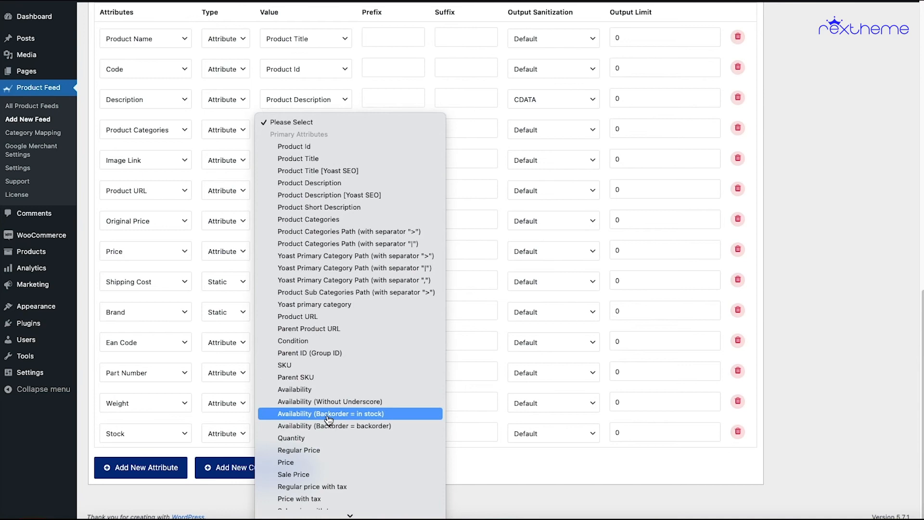
scroll(318, 366, down, 5)
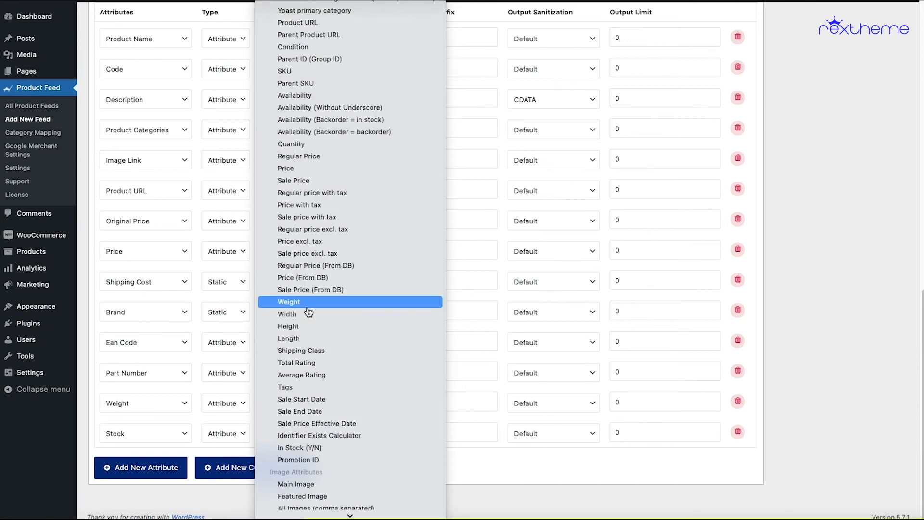
click(311, 303)
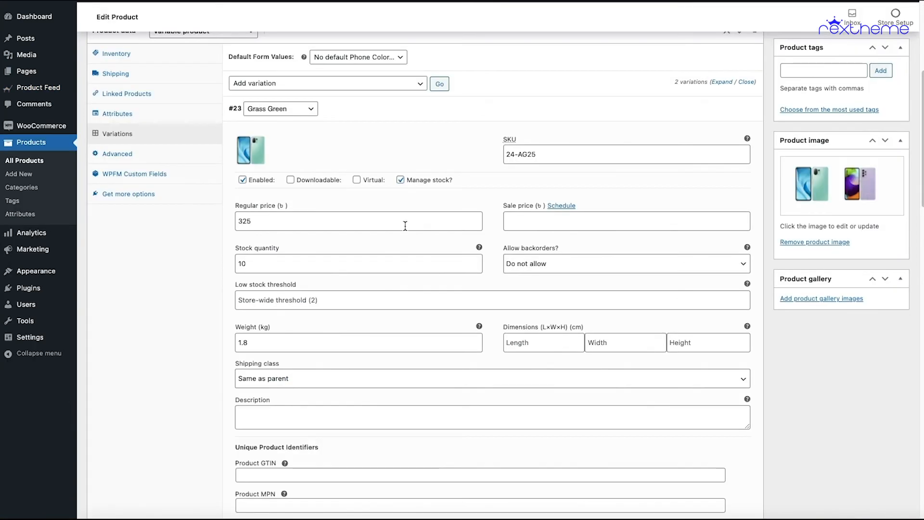
- Open the WPFM custom fields in the Decko AC's product data to examine its unique product identifiers
scroll(404, 224, up, 5)
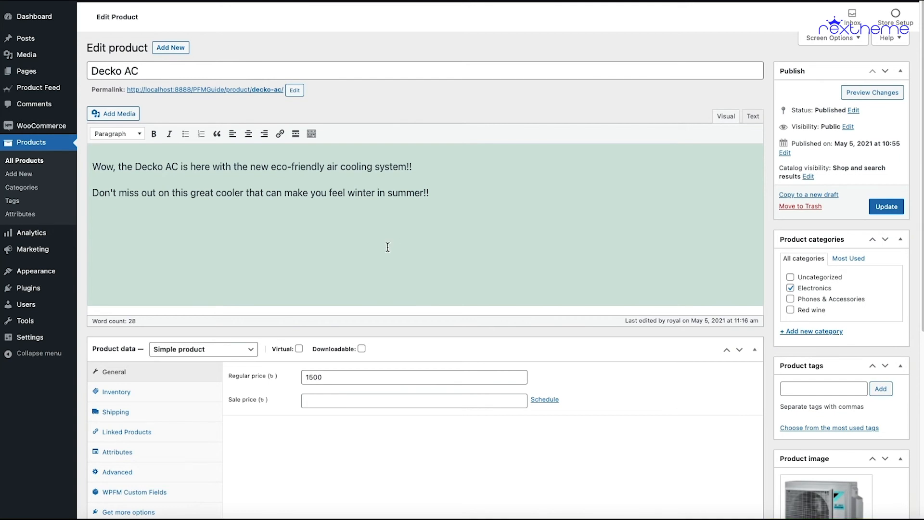
scroll(202, 352, down, 1)
scroll(215, 344, down, 1)
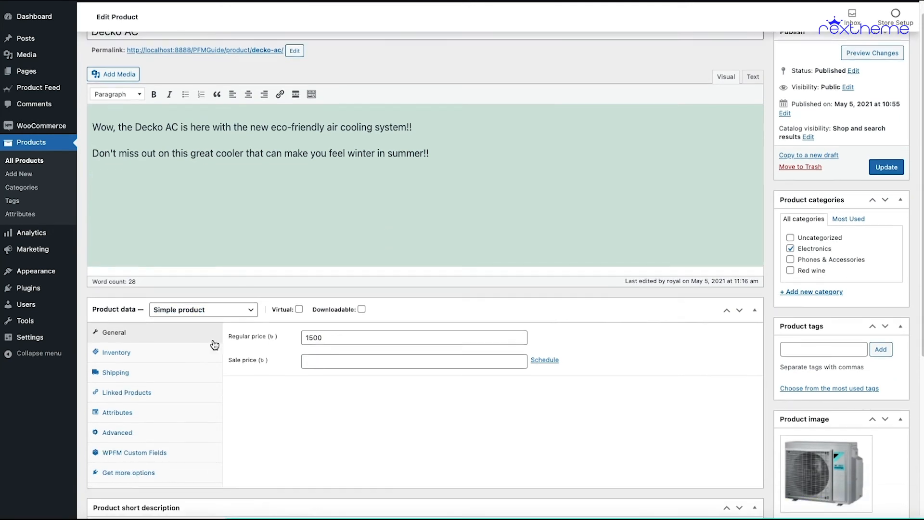
scroll(215, 345, down, 2)
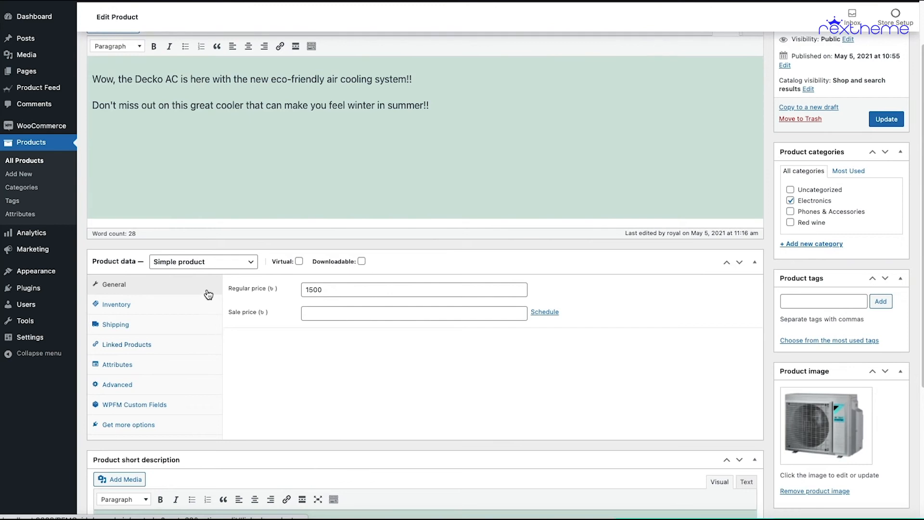
scroll(206, 295, down, 4)
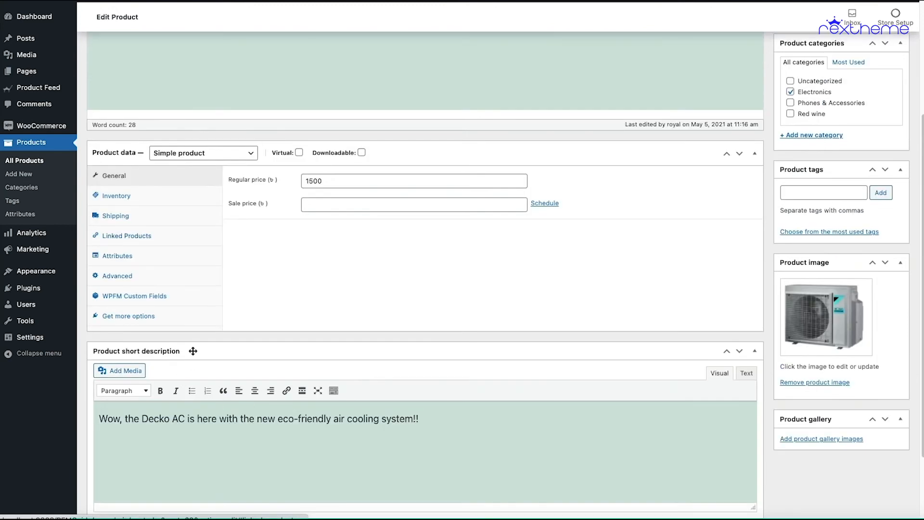
click(148, 301)
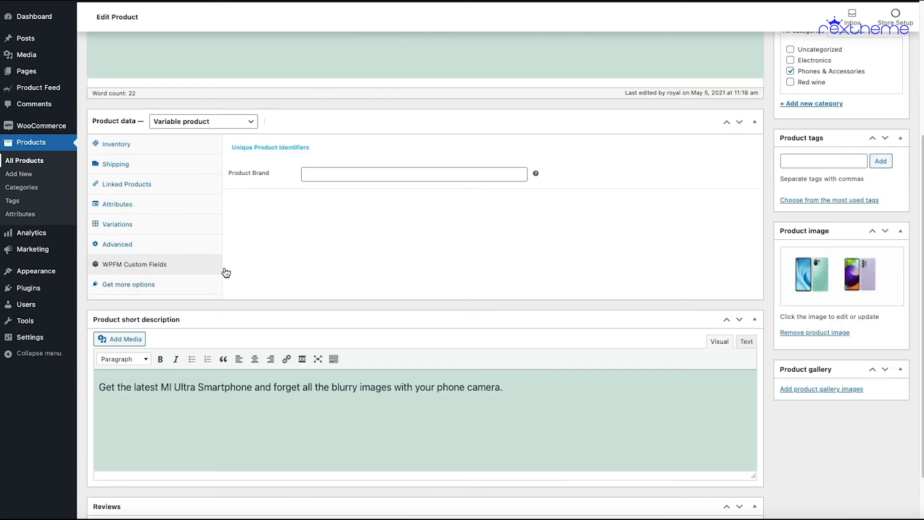
- Review the smartphone's Grass Green variation details, from SKU, stock and weight down to the unique identifiers
click(145, 225)
scroll(383, 311, down, 2)
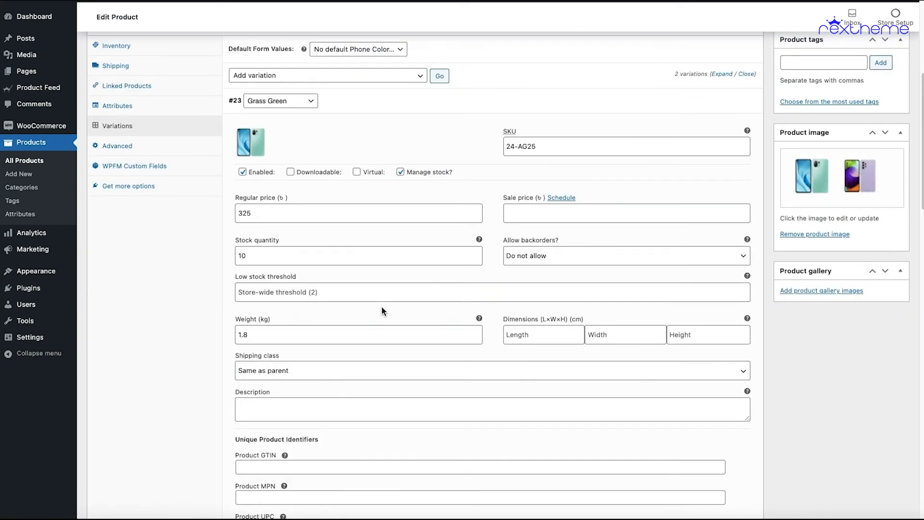
scroll(383, 308, down, 4)
scroll(384, 308, up, 7)
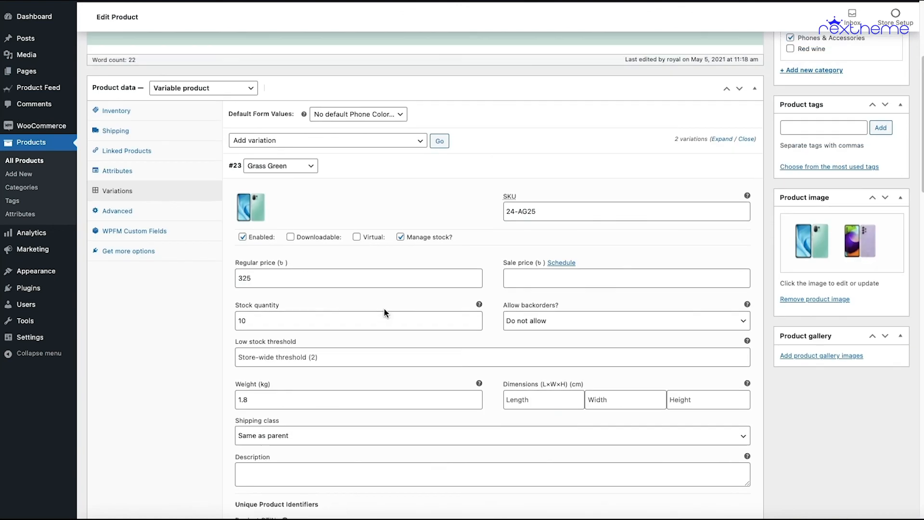
mouse_move(326, 294)
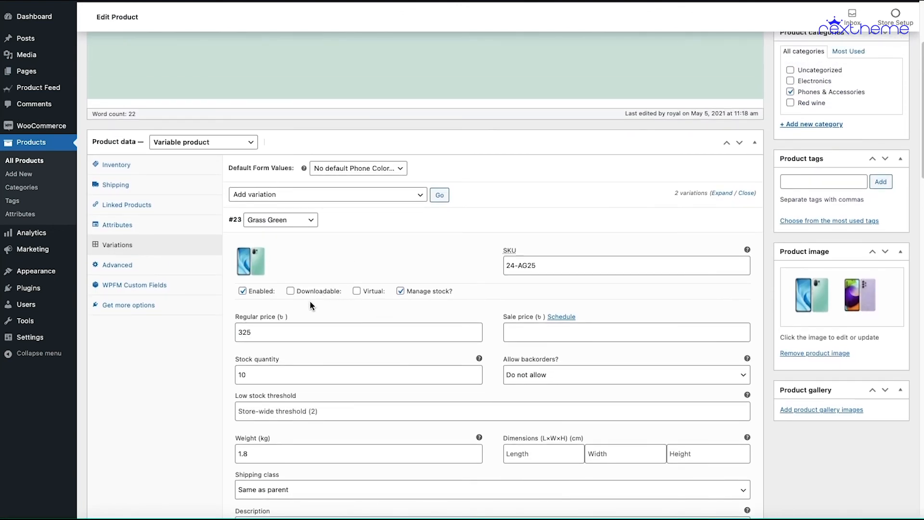
scroll(361, 305, down, 1)
scroll(361, 305, down, 2)
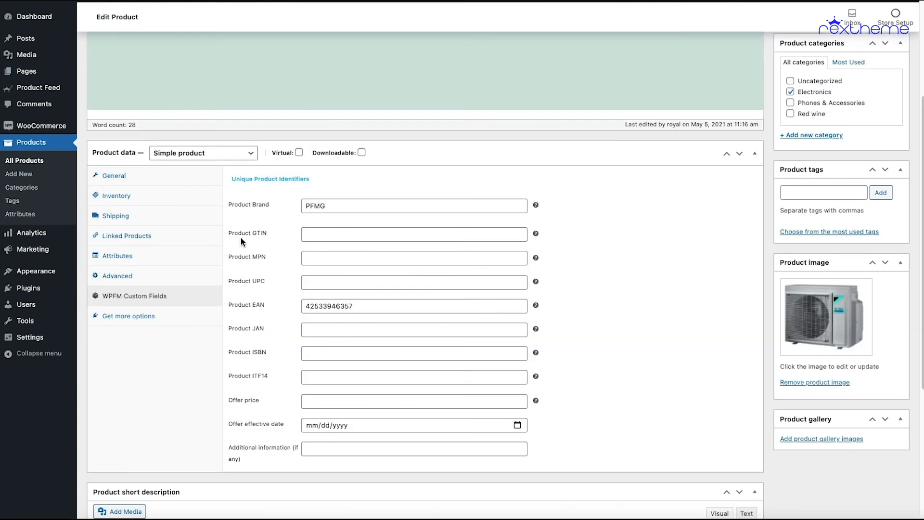
- Check the Decko AC's shipping weight and its inventory data, and compare them with the Grass Green variation
scroll(250, 243, up, 4)
scroll(304, 272, down, 5)
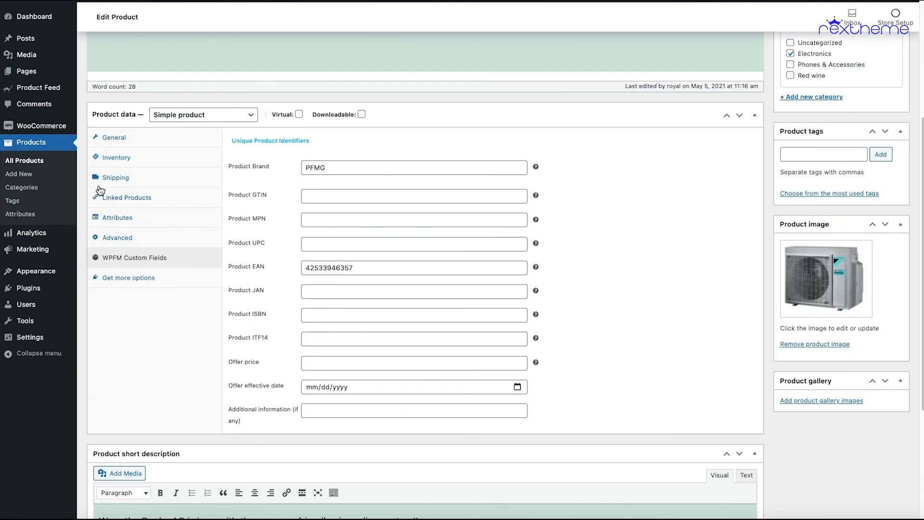
click(136, 178)
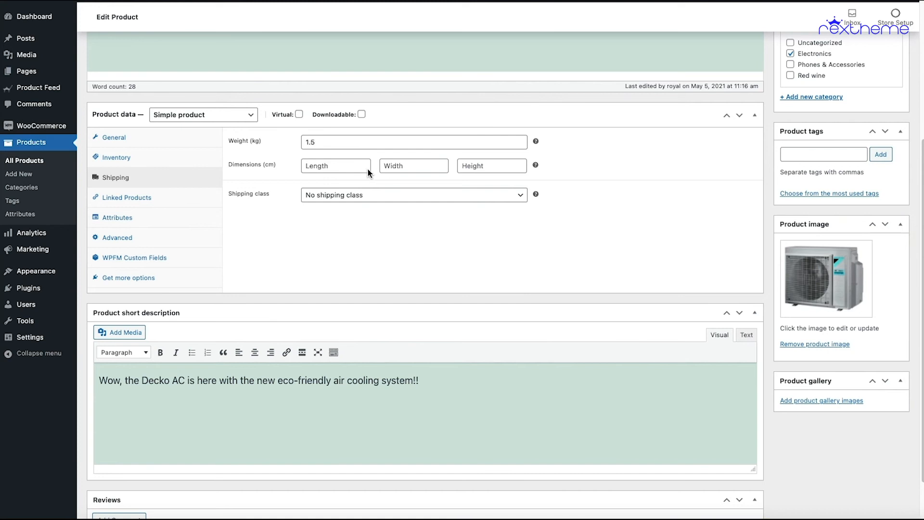
click(173, 162)
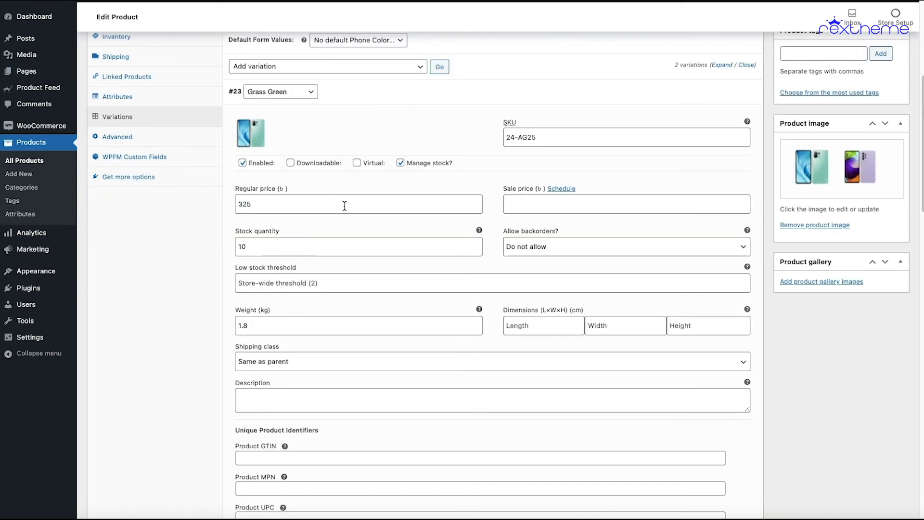
scroll(313, 320, up, 2)
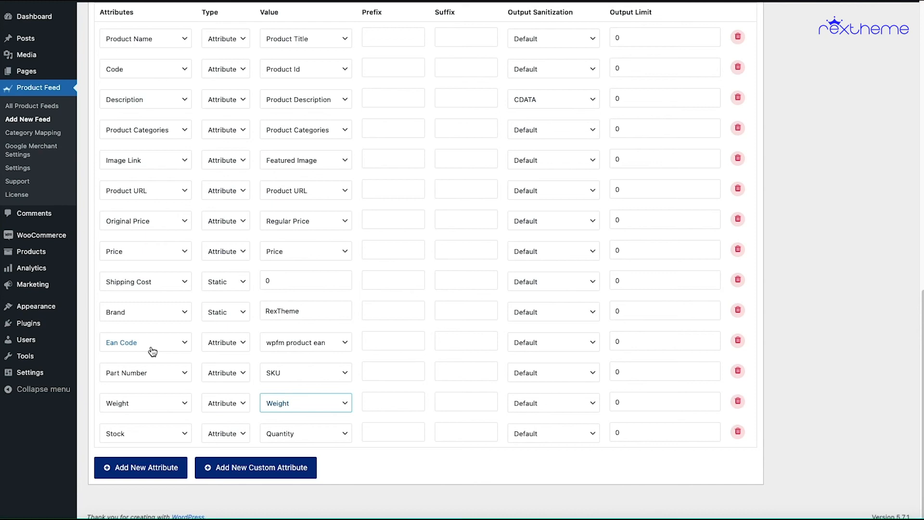
- Examine the type and value options available for the Ean Code attribute, keeping Attribute and wpfm product ean selected
click(220, 343)
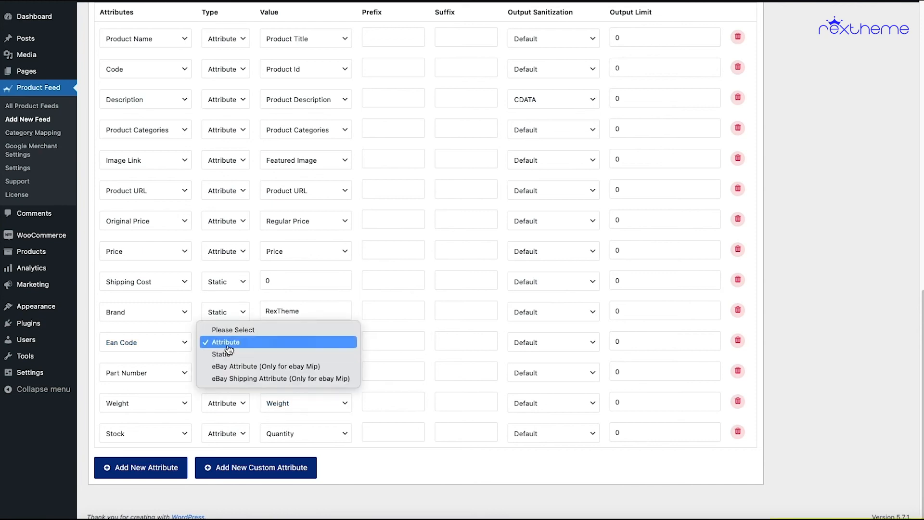
click(294, 340)
click(299, 340)
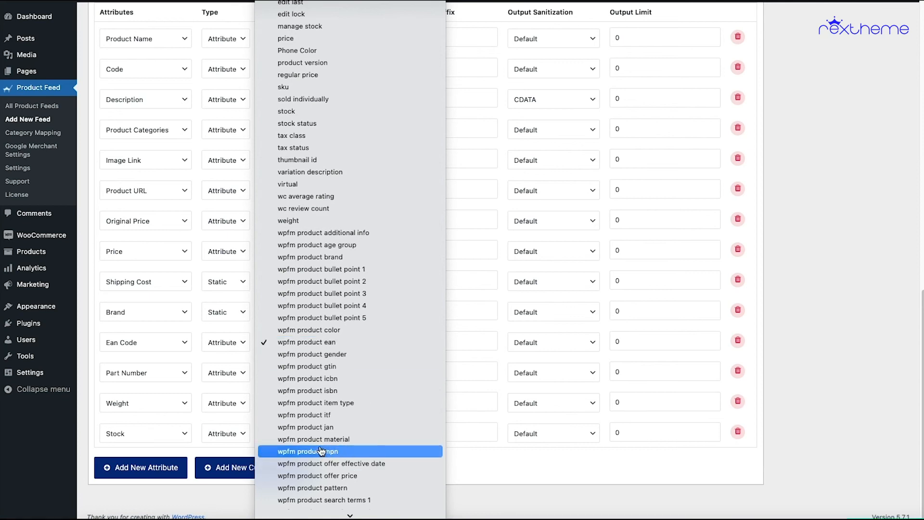
click(346, 344)
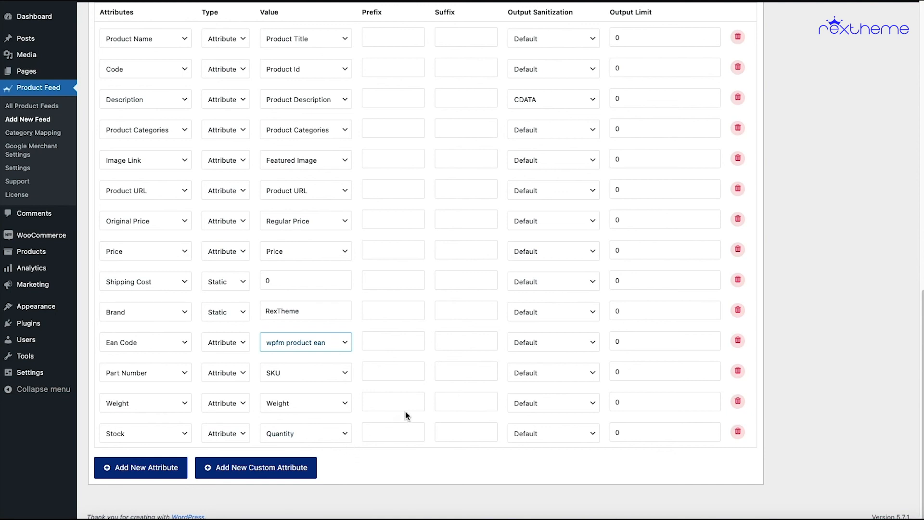
- Publish the Trorva1 product feed with its configured attribute mapping
scroll(325, 437, up, 1)
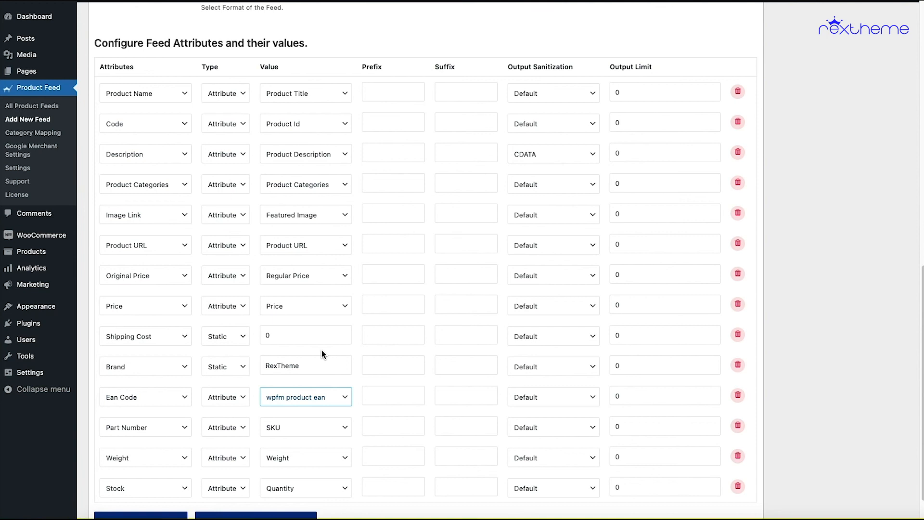
scroll(321, 350, up, 1)
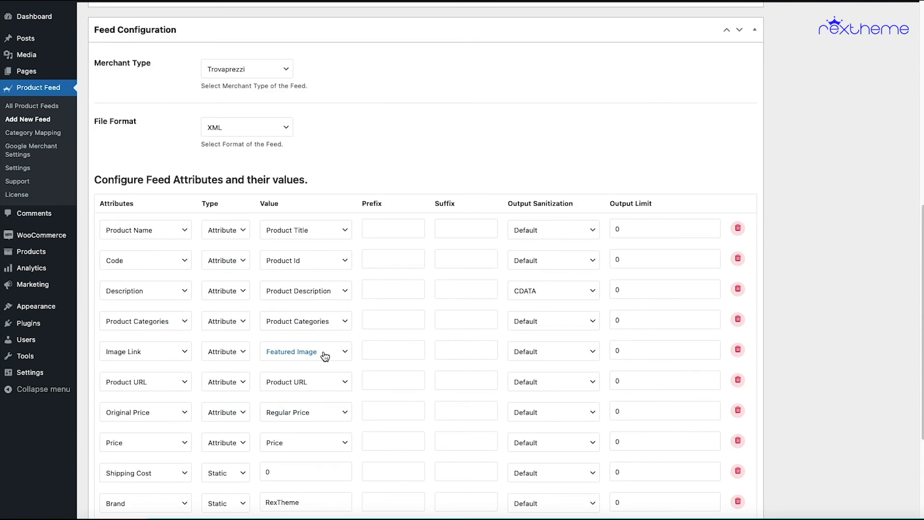
scroll(325, 355, up, 10)
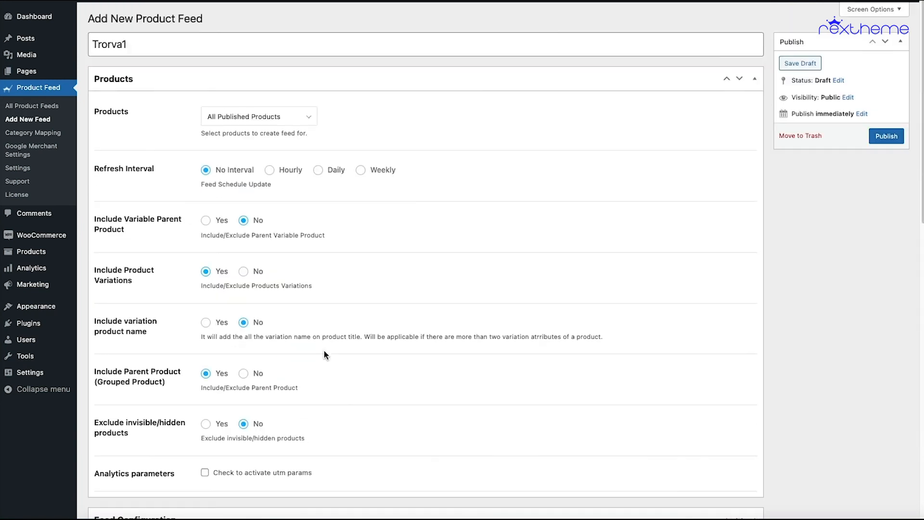
click(885, 137)
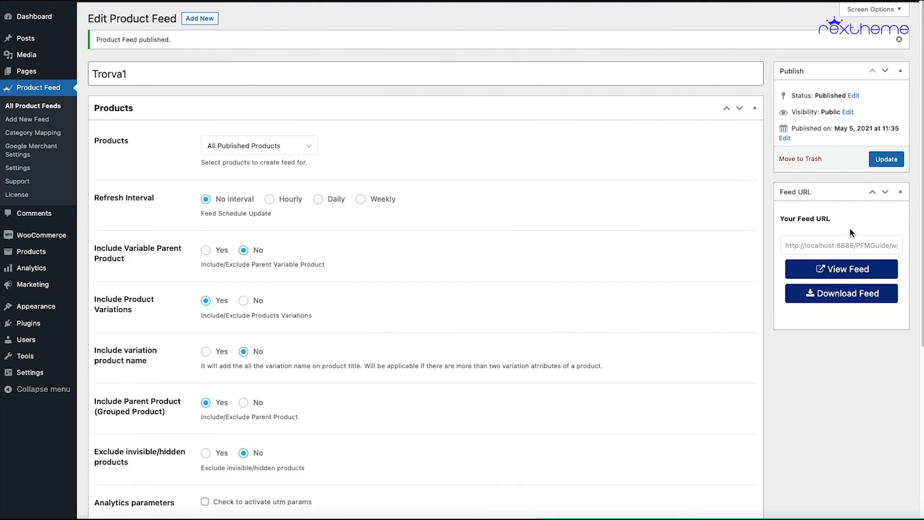
- View the generated Trorva1 feed, and review the attribute mapping in its feed configuration
click(834, 273)
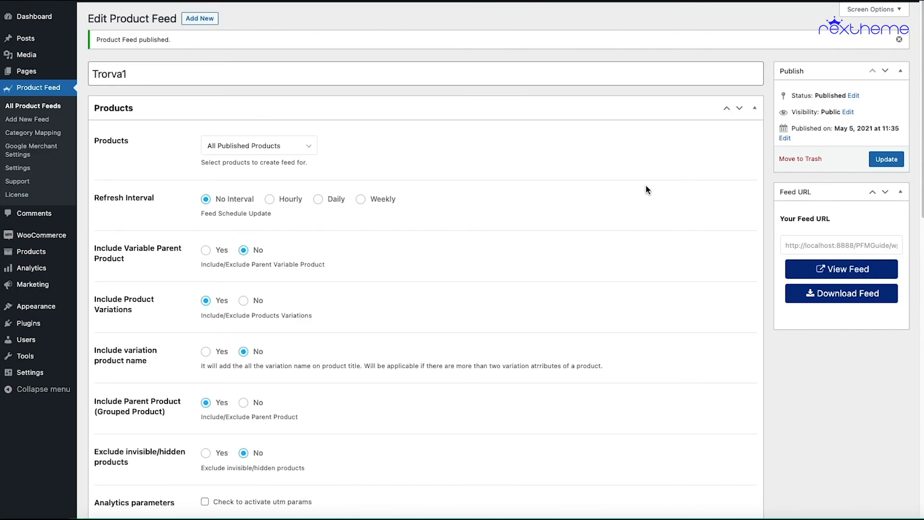
scroll(662, 186, down, 4)
scroll(646, 191, down, 9)
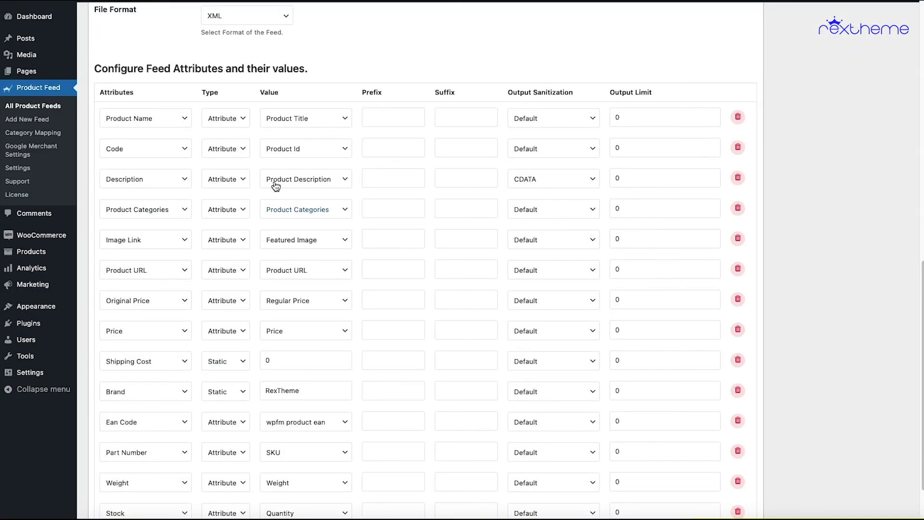
scroll(396, 278, down, 2)
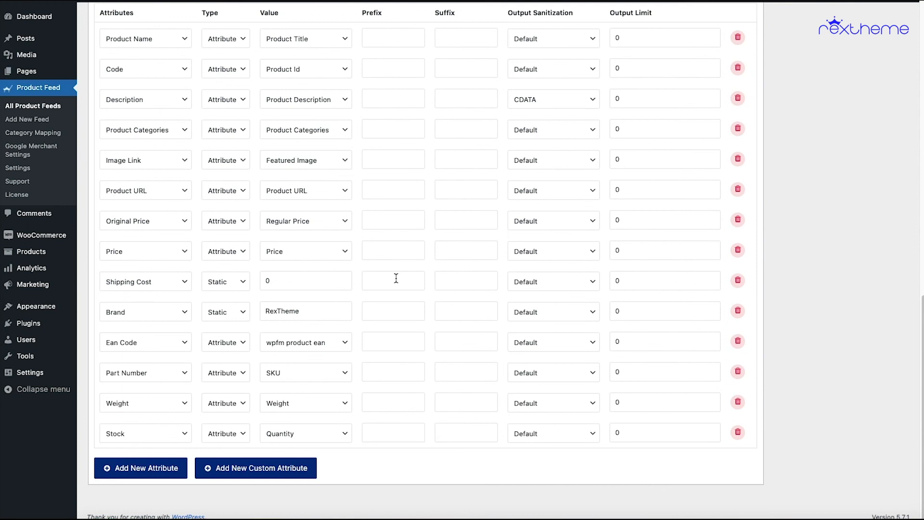
scroll(395, 279, up, 15)
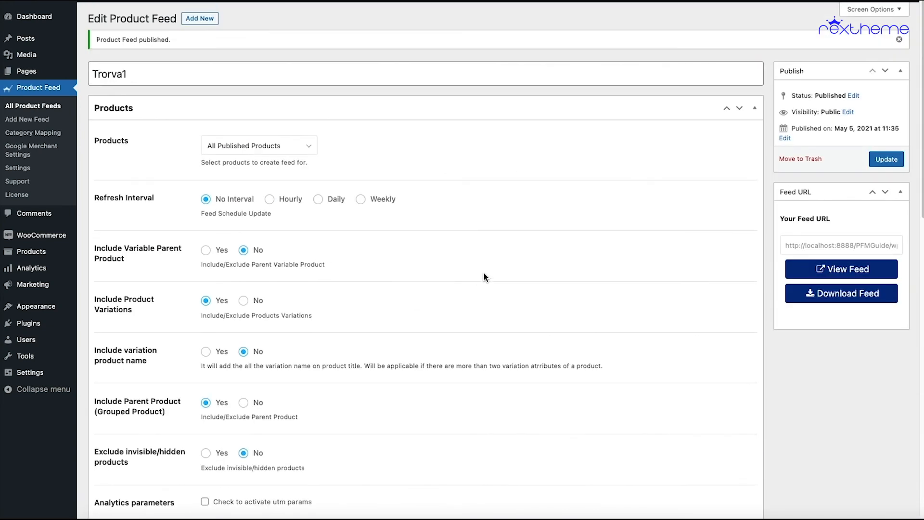